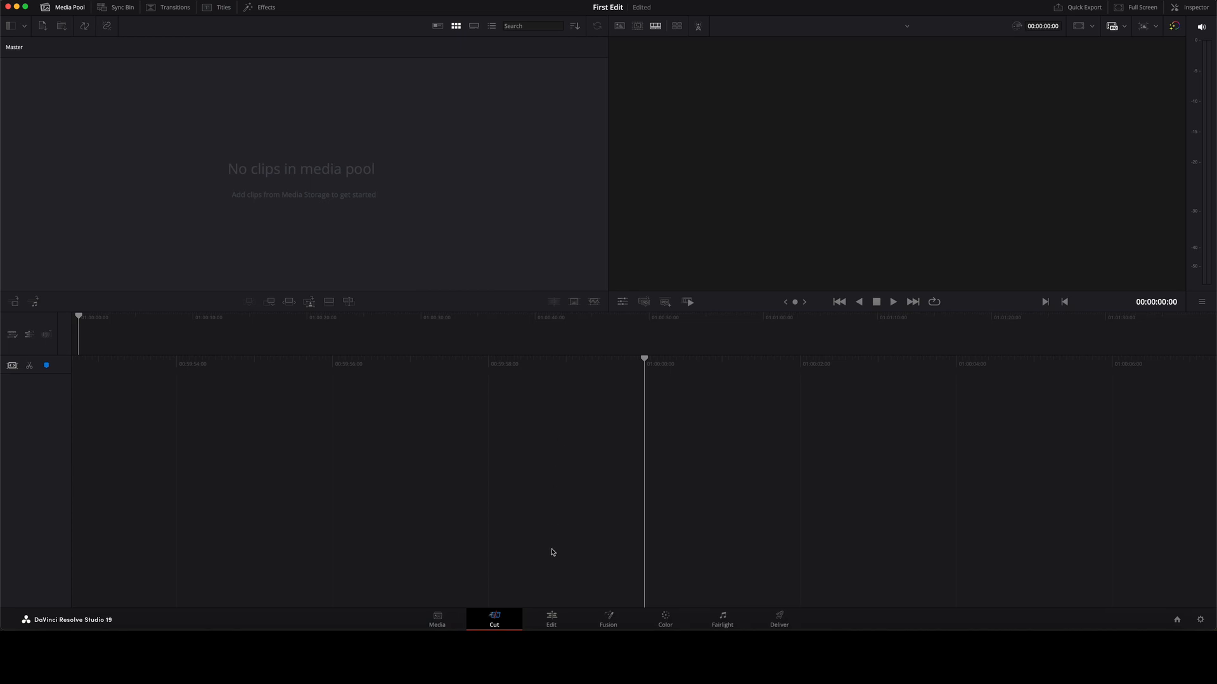
Switch to the Edit page and make sure the media pool is shown.
click(549, 626)
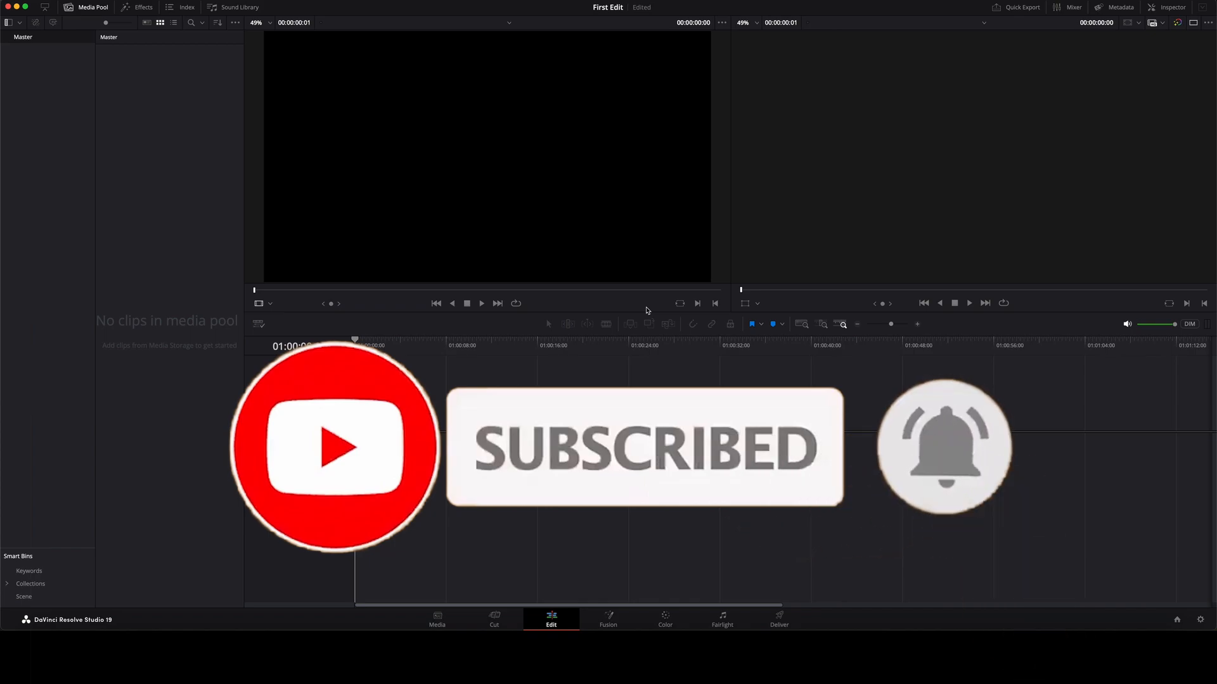
click(104, 8)
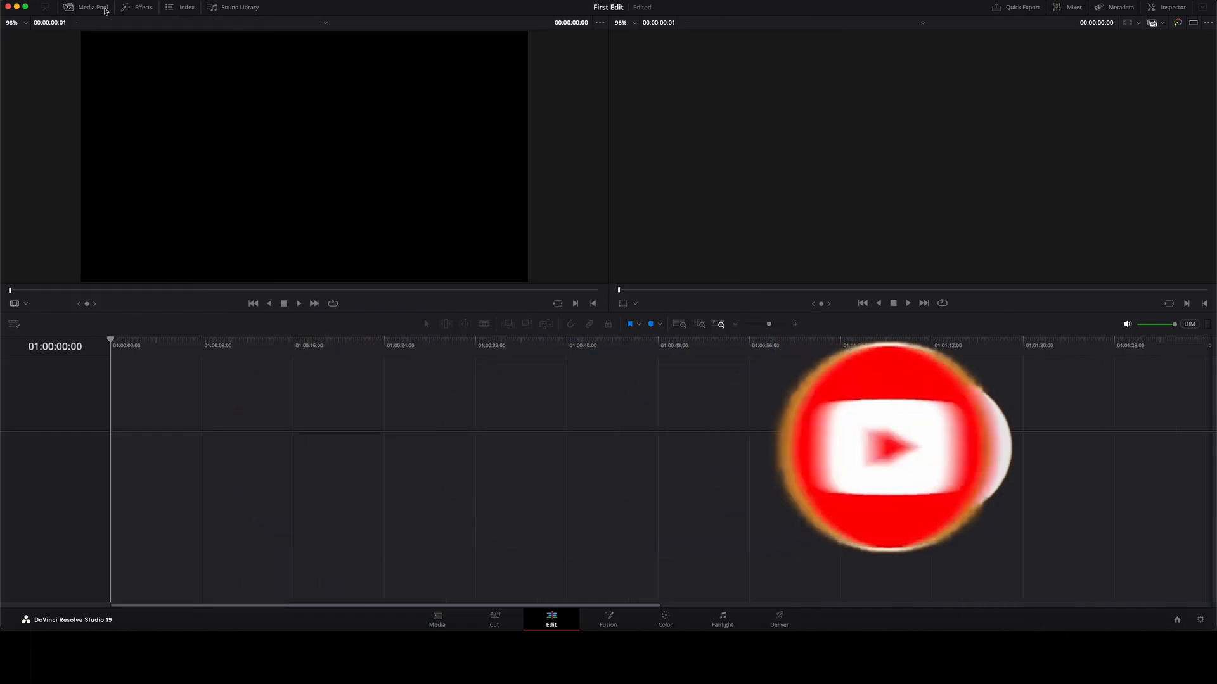
click(105, 9)
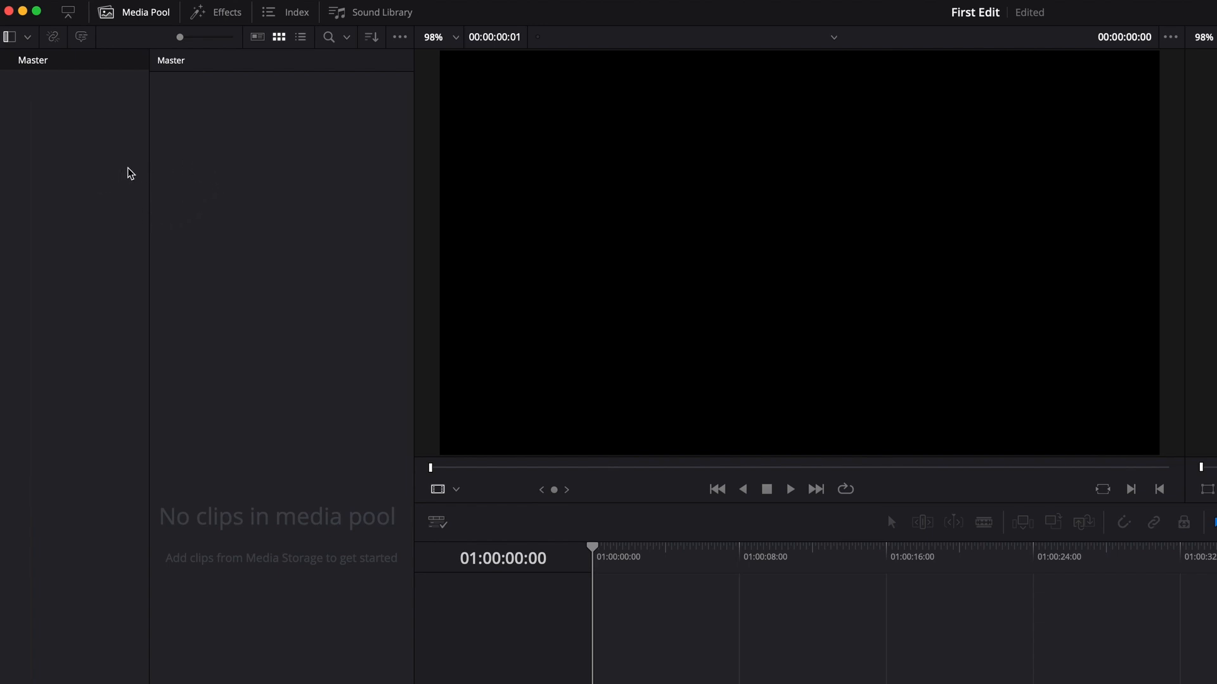
Import all five media files from the Desktop's First Edit folder and change the project frame rate to match the clips.
right_click(215, 216)
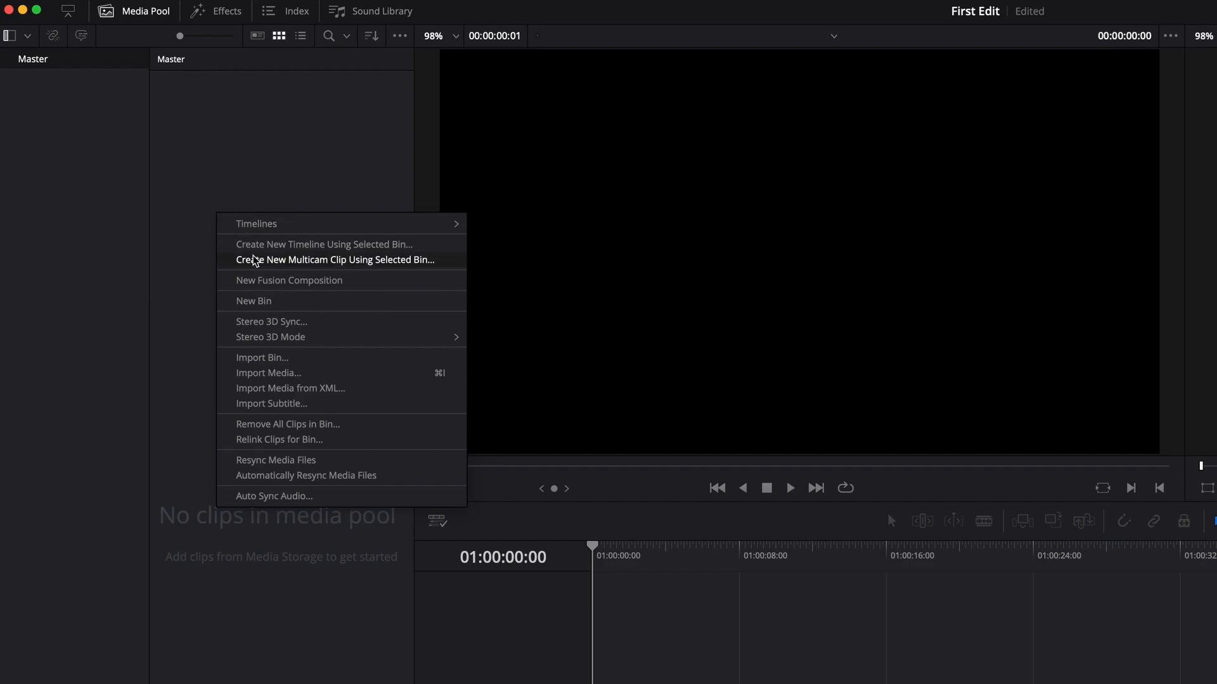
click(254, 373)
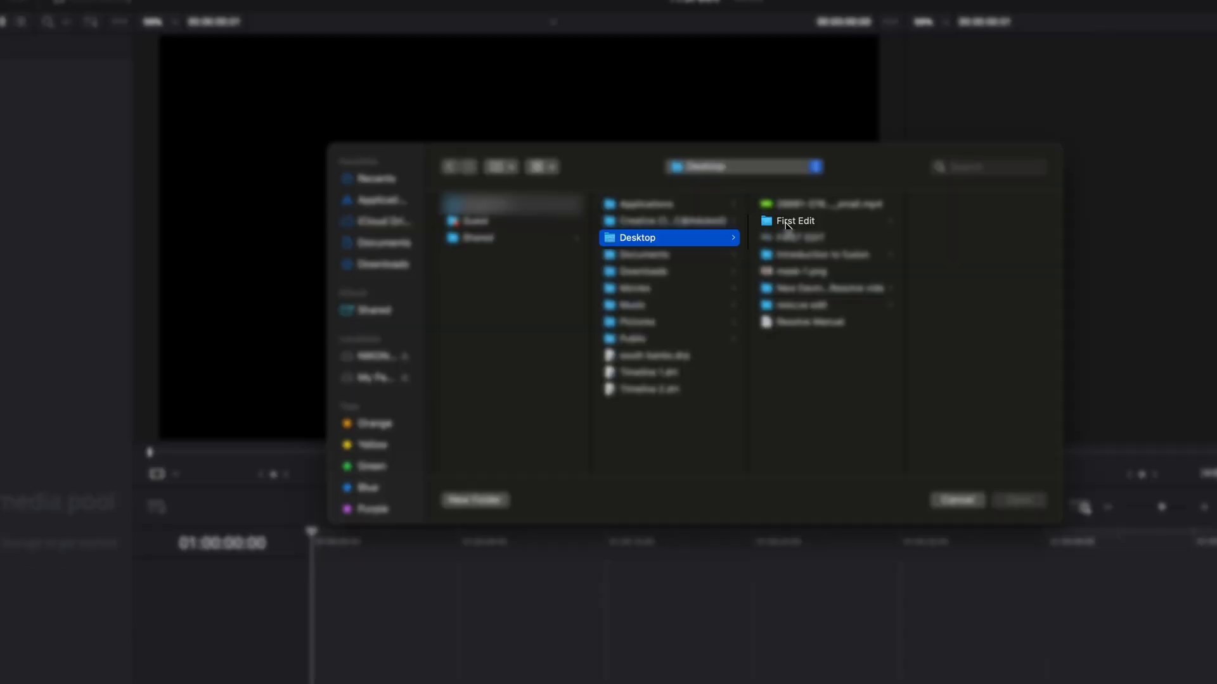
click(786, 222)
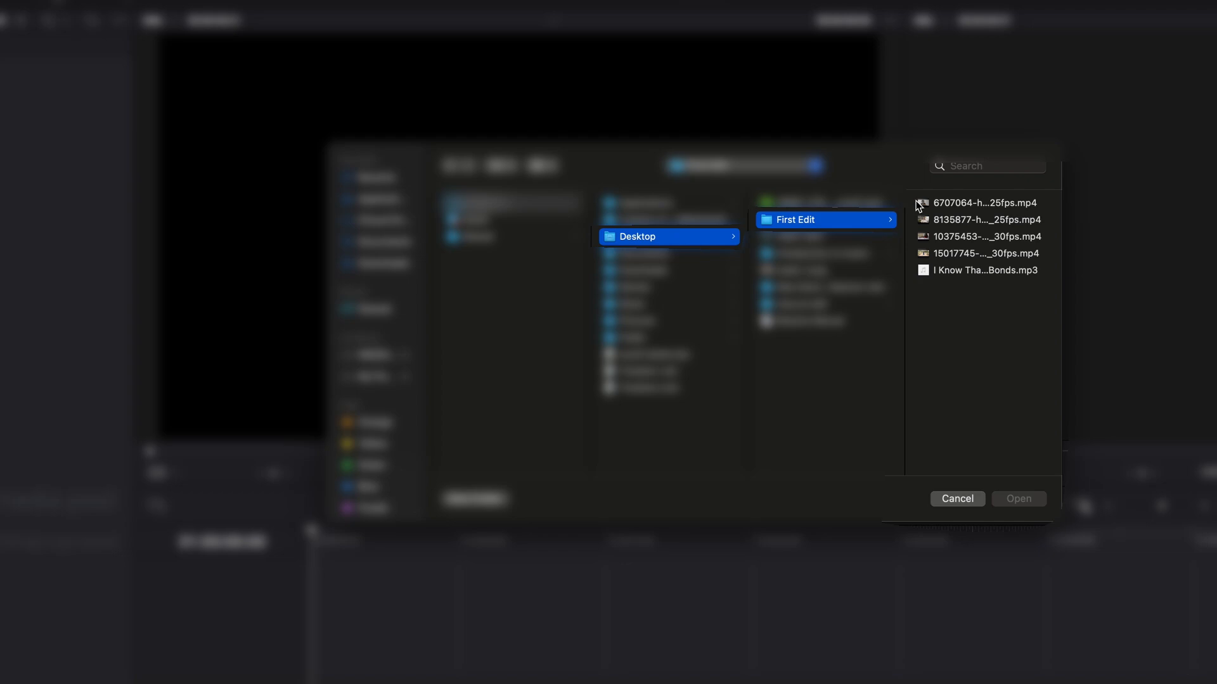
drag(916, 206, 923, 279)
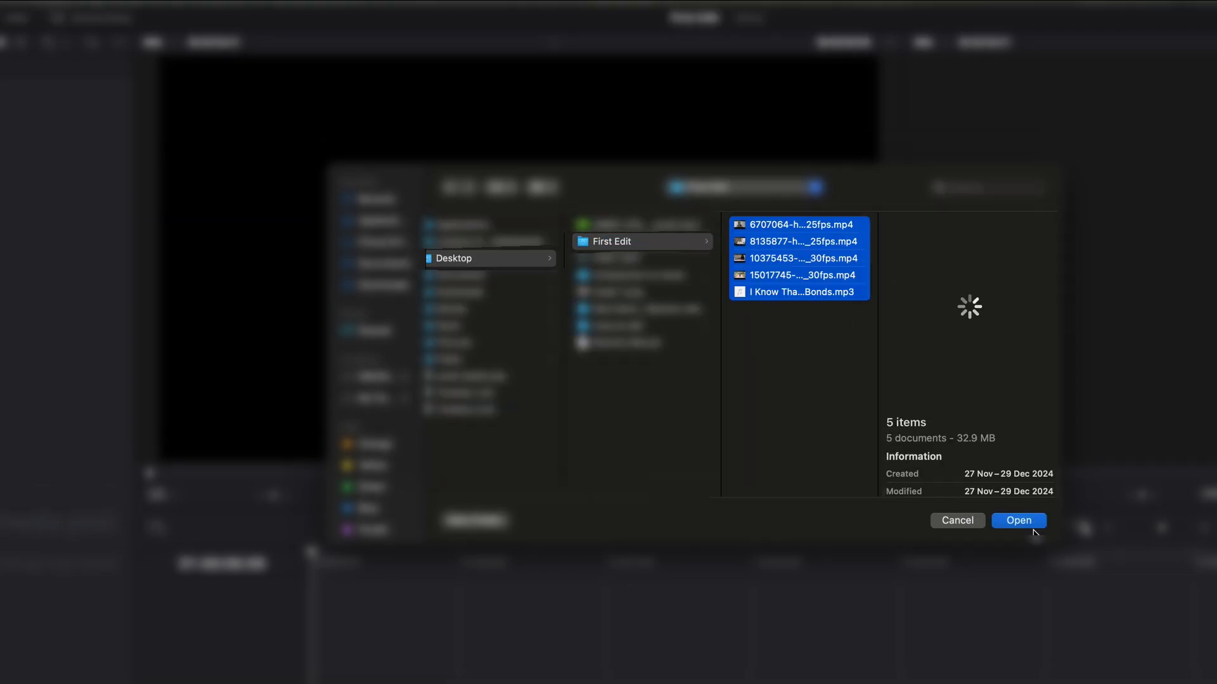
click(1031, 524)
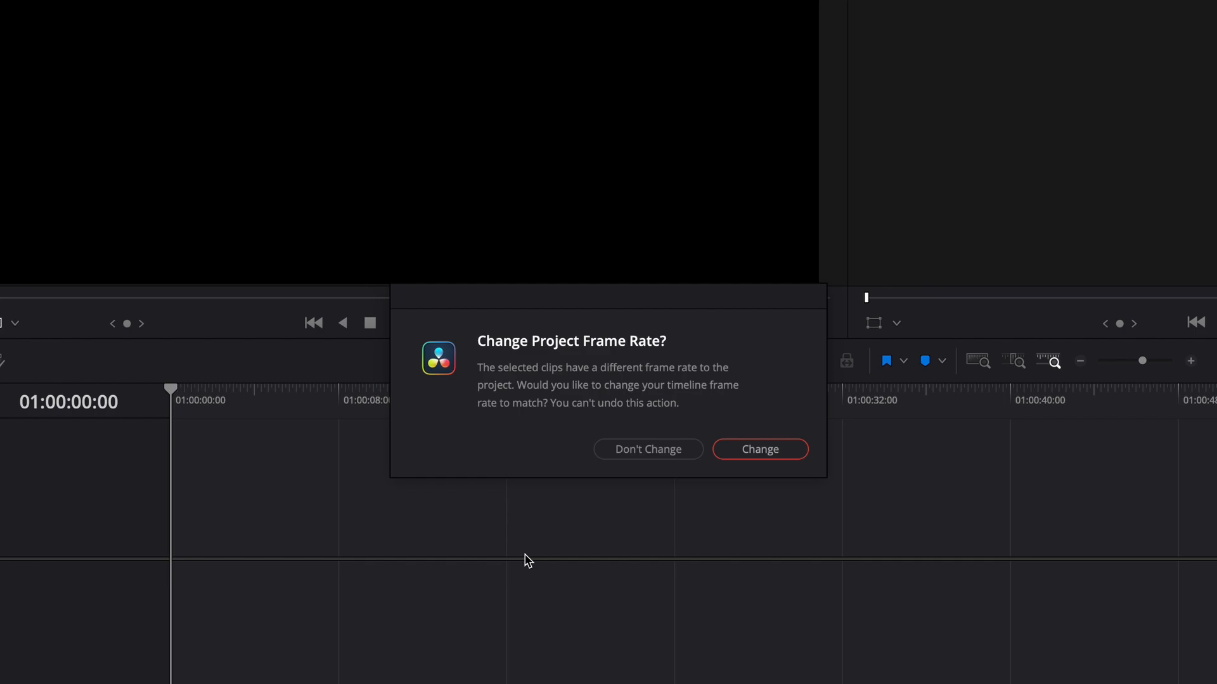
click(763, 454)
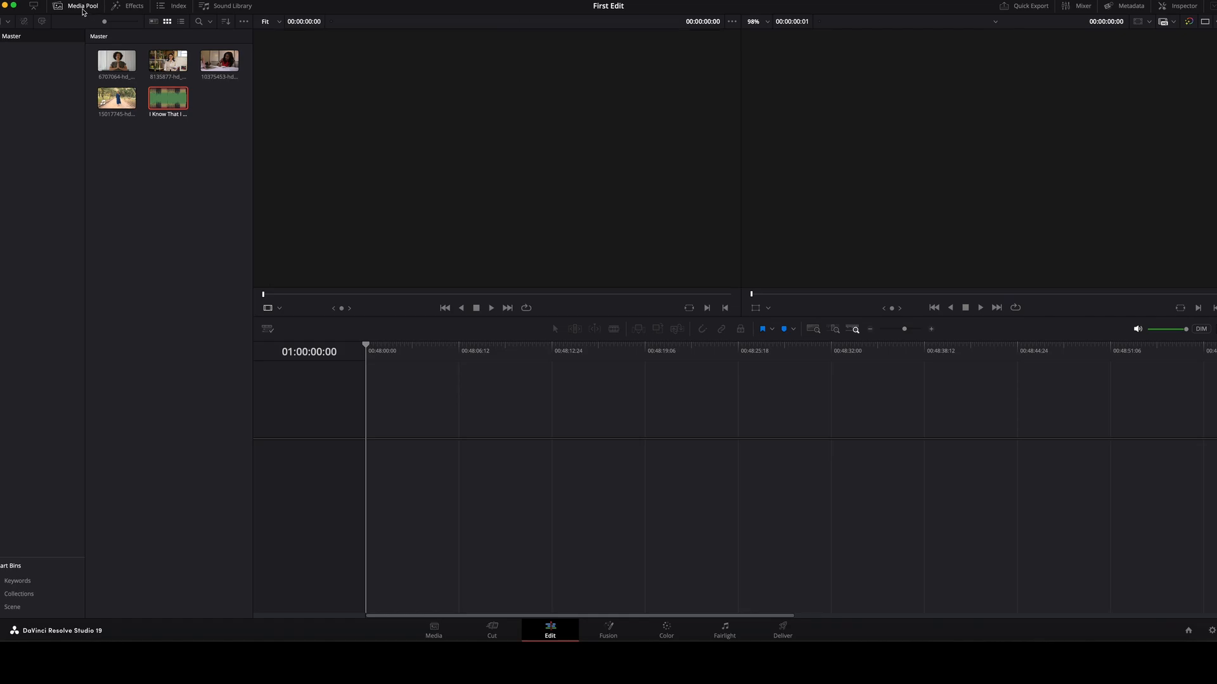
Hide the media pool, look over the effects library, and show the Inspector.
click(82, 8)
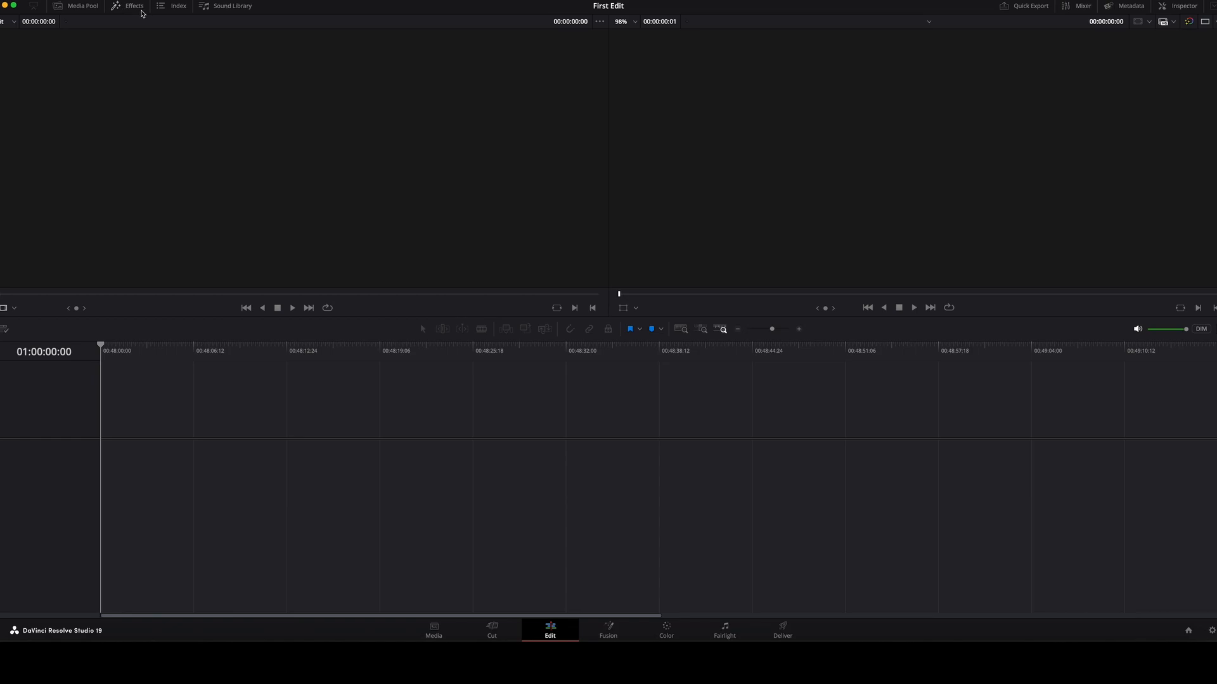
click(133, 8)
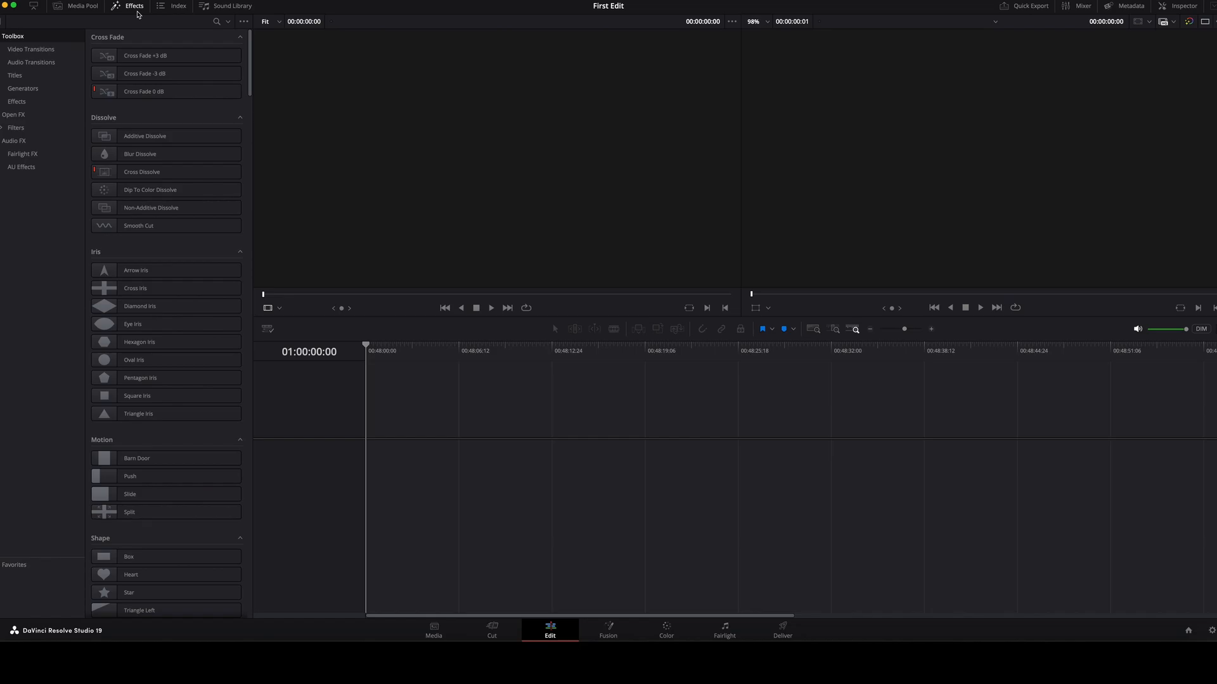
click(133, 8)
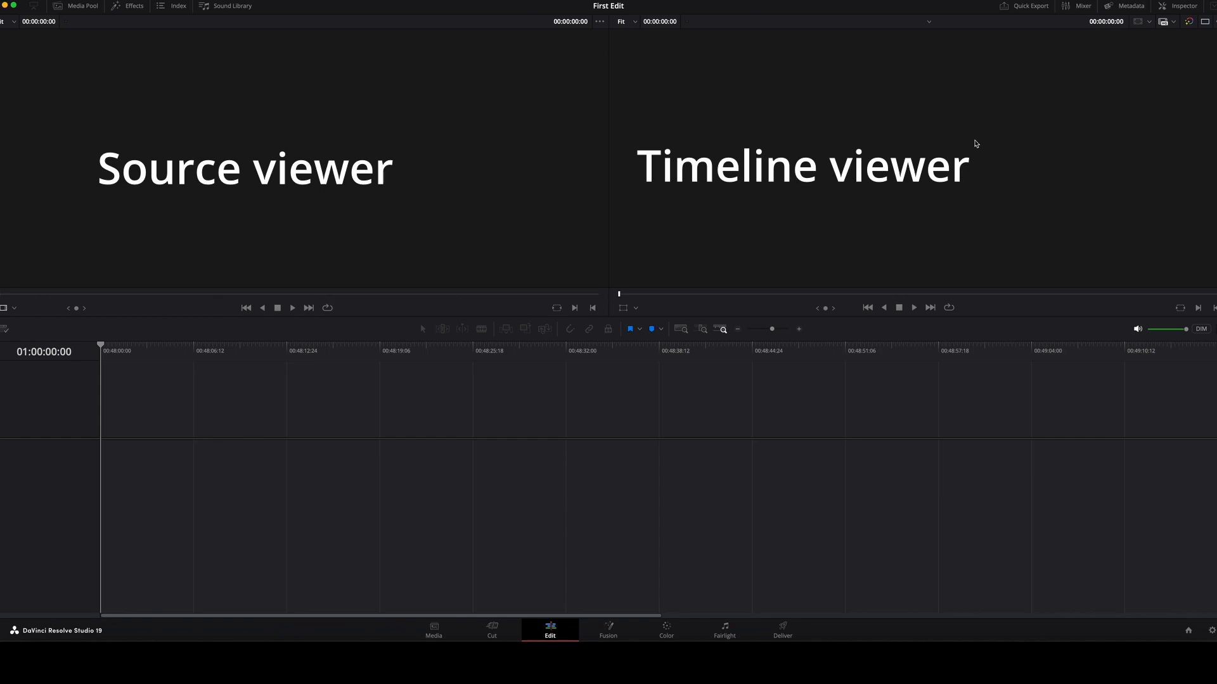
click(1180, 6)
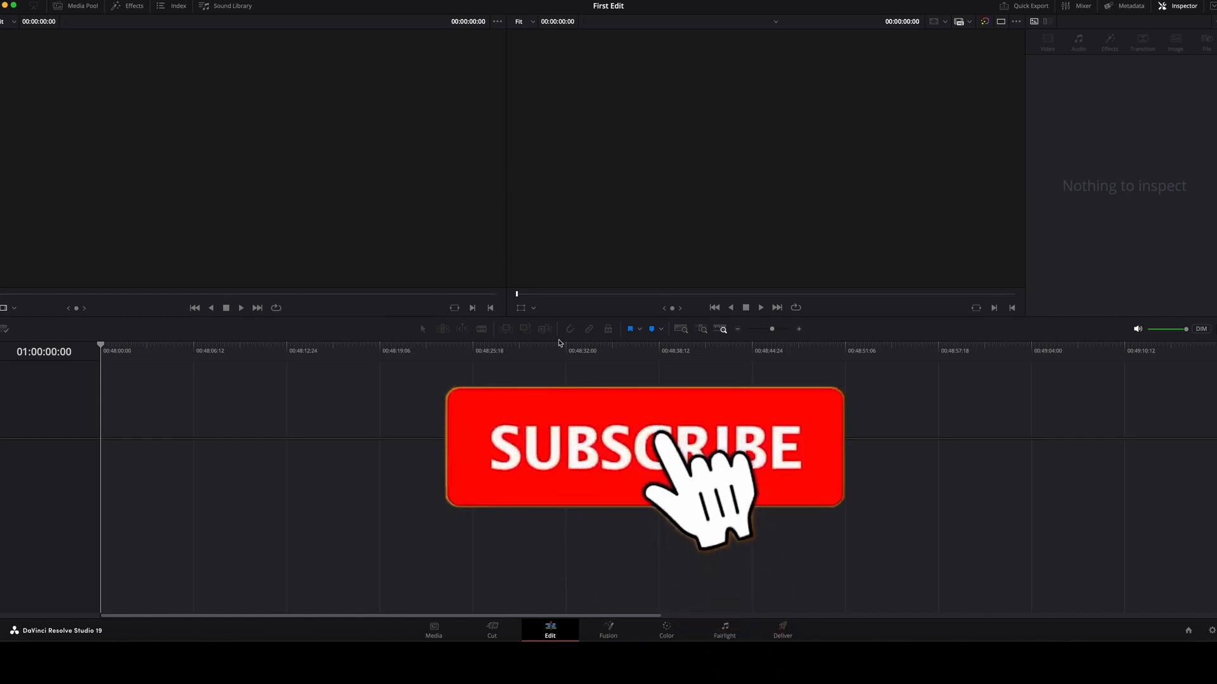
Load the 15017745 park clip in the source viewer and mark its in point at 00:00:01:21.
click(89, 8)
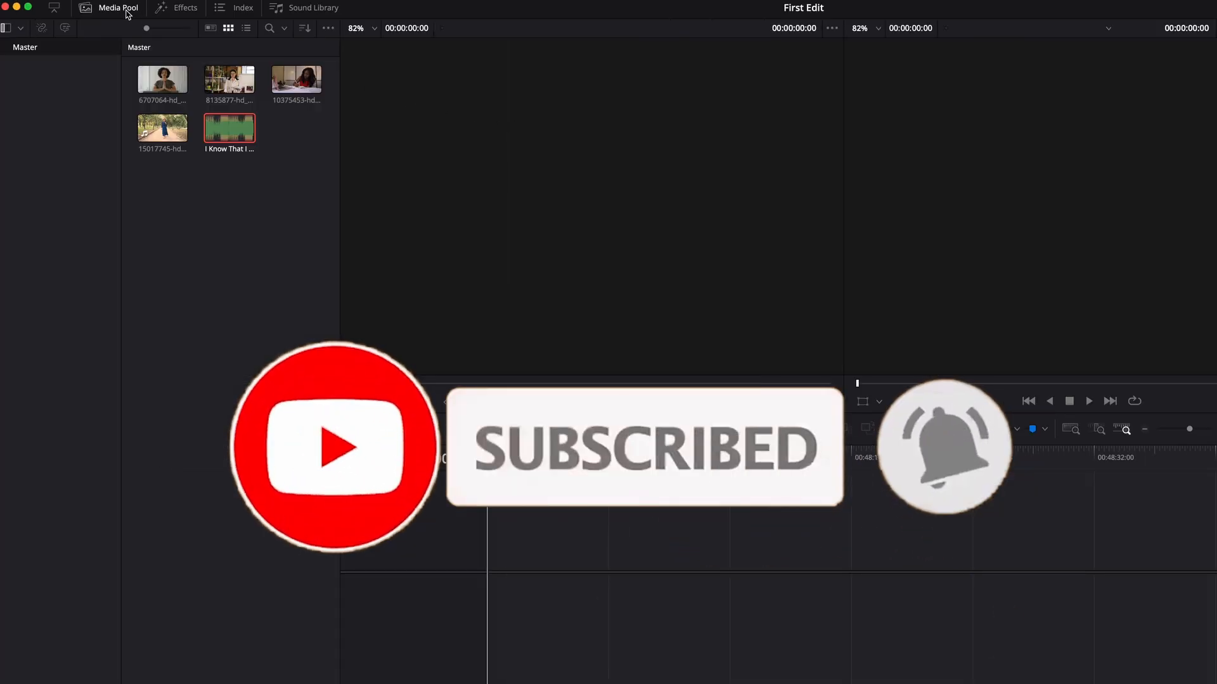
click(155, 139)
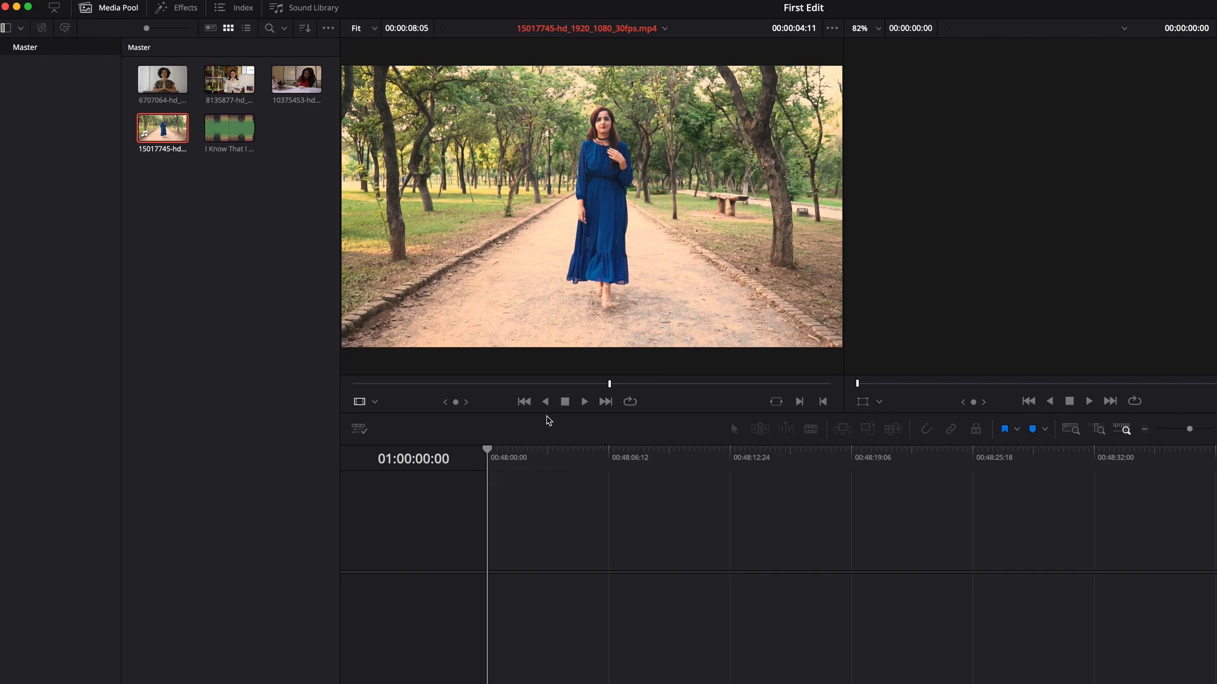
mouse_move(531, 385)
mouse_down()
mouse_move(423, 385)
mouse_move(543, 385)
mouse_up()
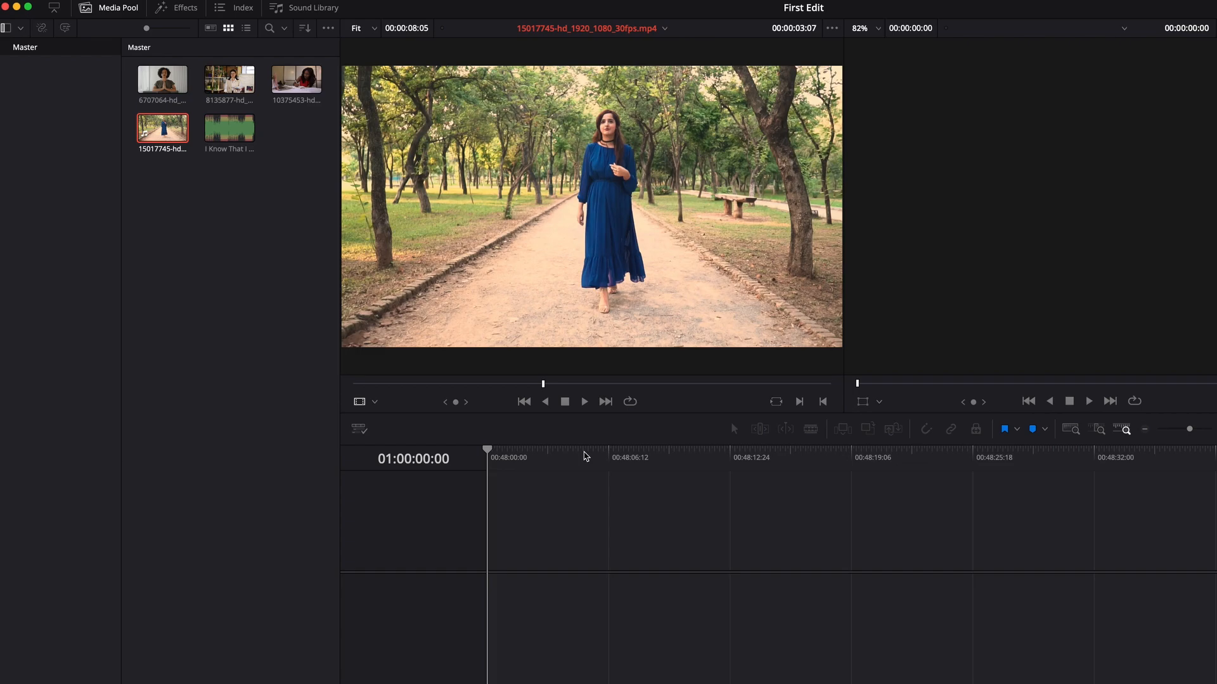
drag(543, 385, 454, 394)
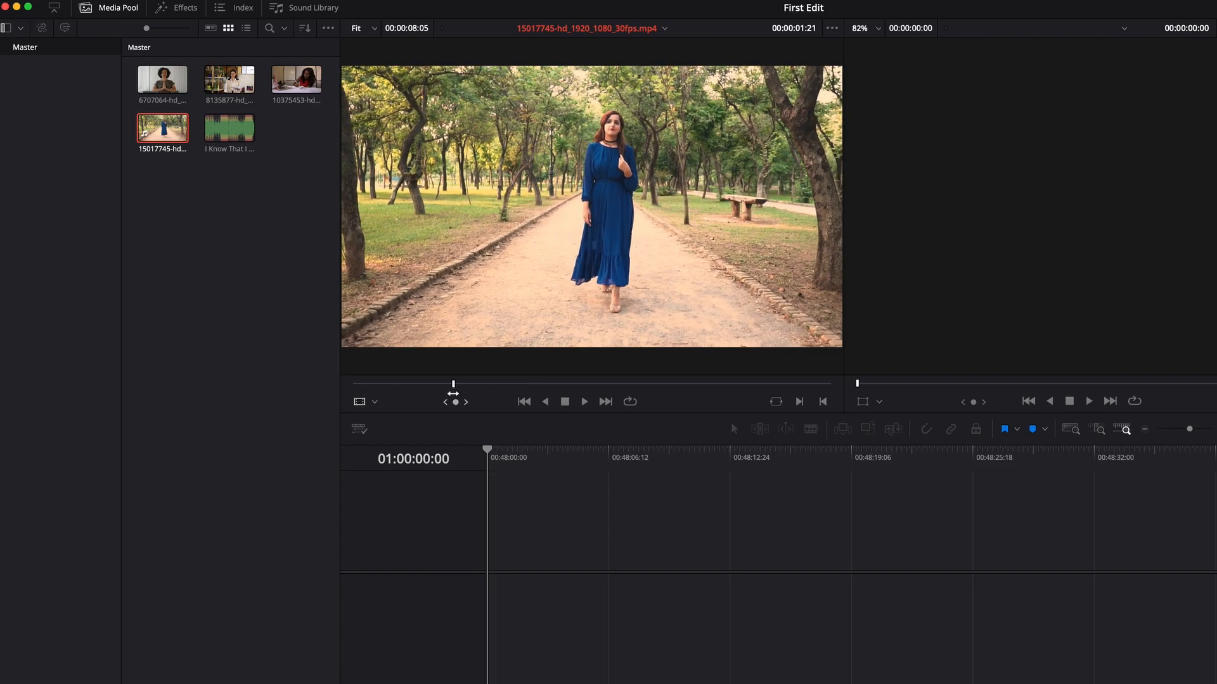
key(i)
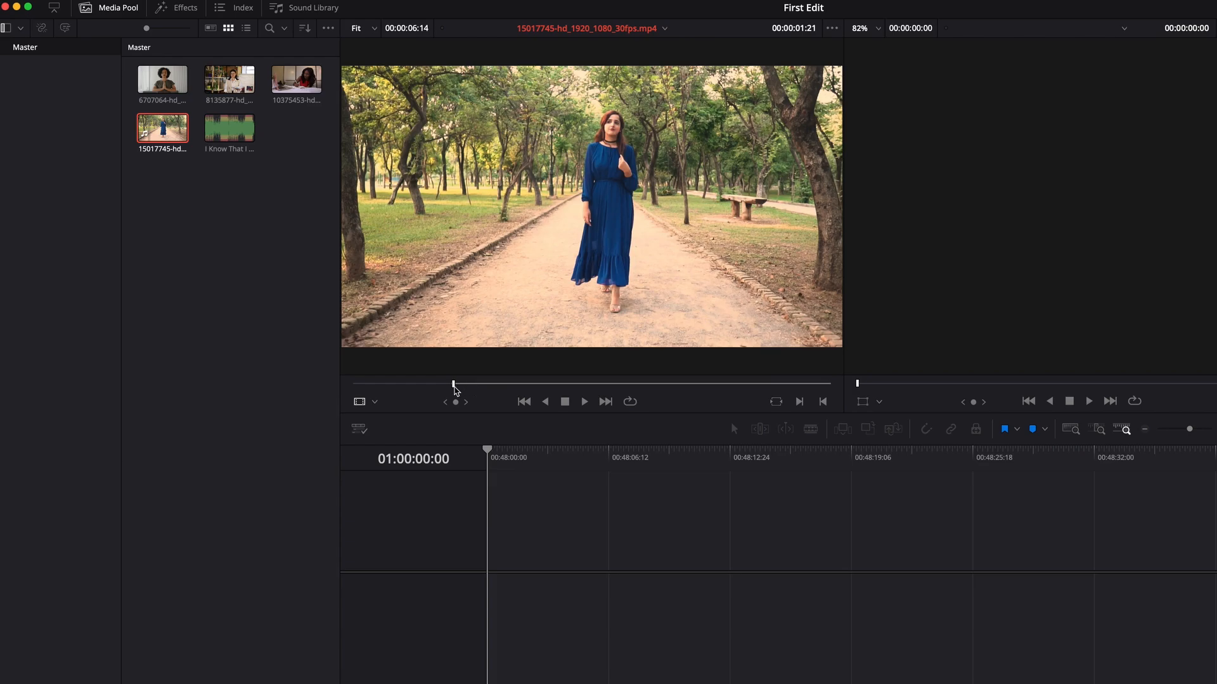
Mark the park clip's out point at 00:00:06:10 in the source viewer.
key(Right)
key(Right)
key(Right)
key(Right)
key(Right)
key(Right)
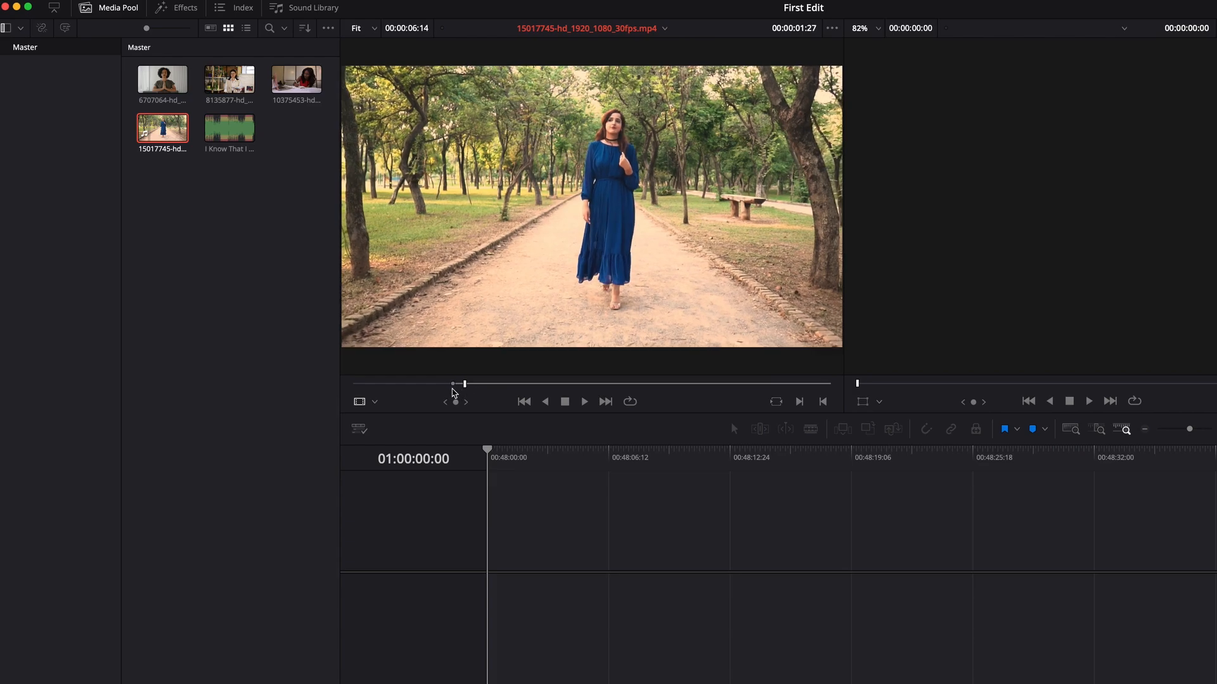
drag(457, 393, 728, 406)
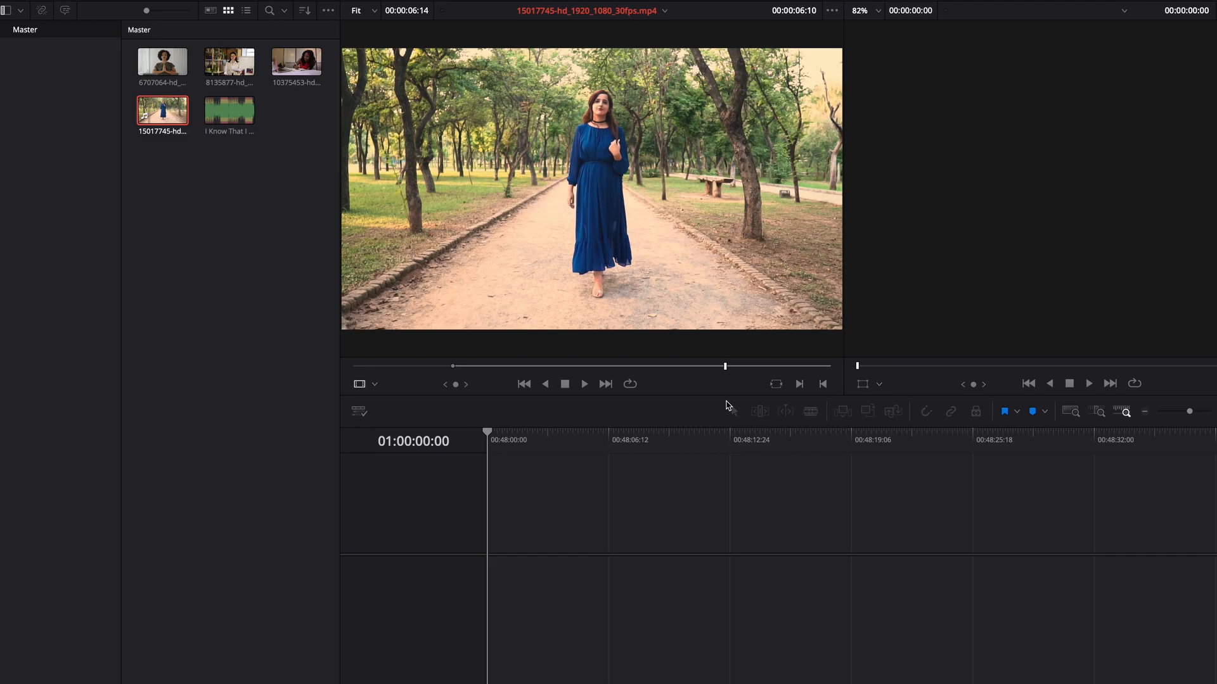
key(o)
key(j)
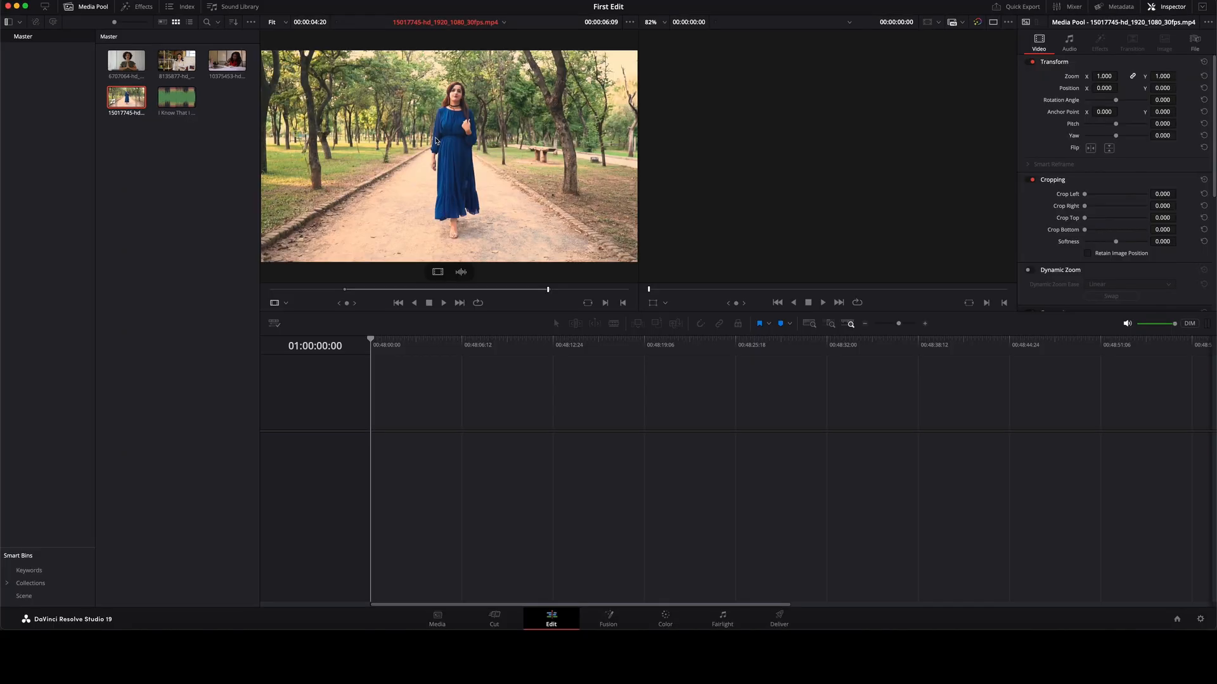
Place the marked park clip at the start of a new timeline, and unlink and delete its audio.
drag(416, 114, 372, 470)
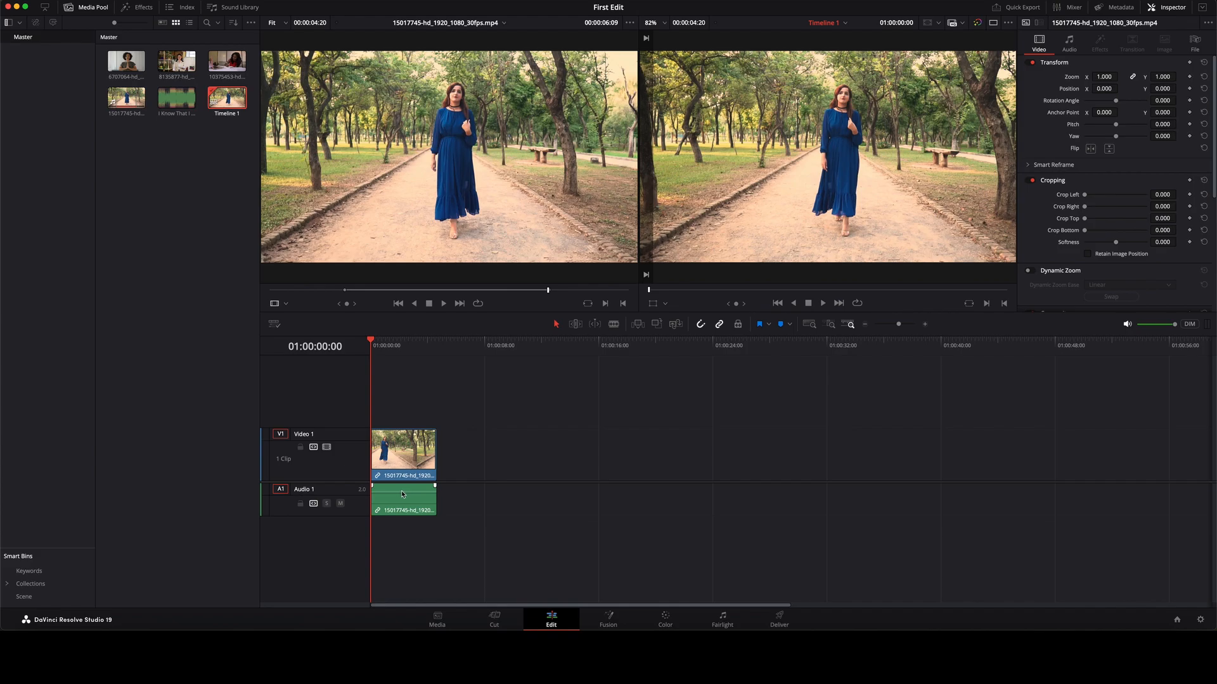
click(719, 325)
click(406, 503)
key(Delete)
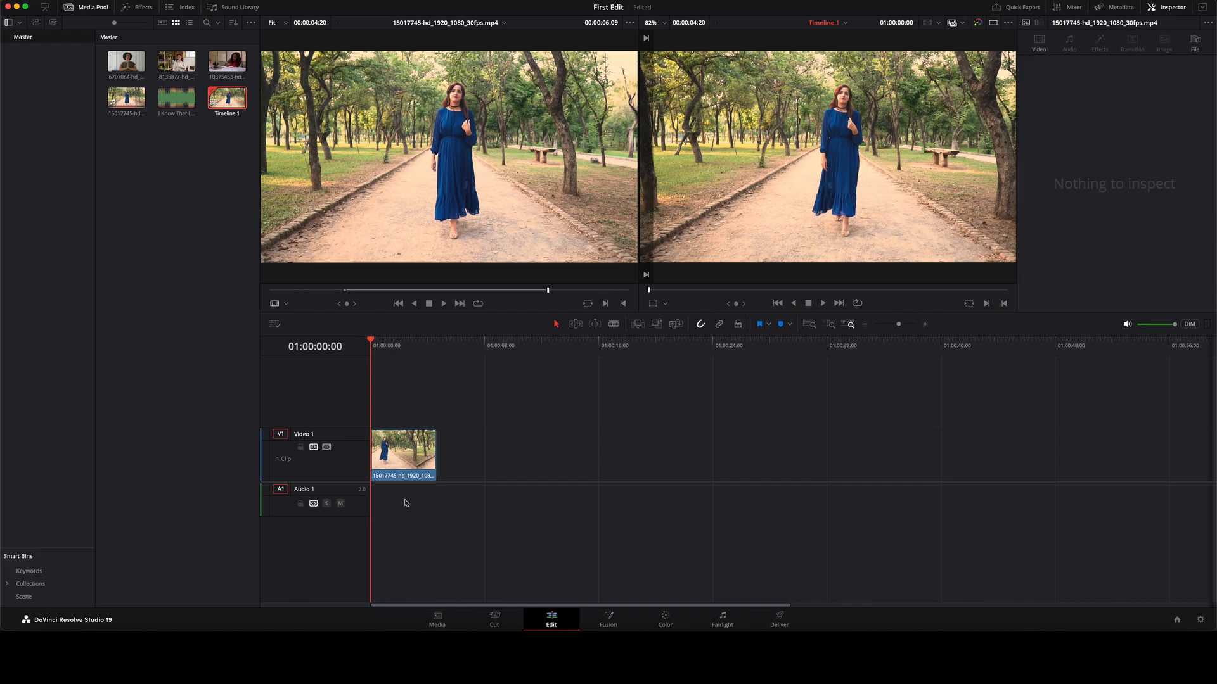
Add the 6707064 clip to Video 1 directly after the park clip.
click(126, 61)
drag(126, 60, 442, 470)
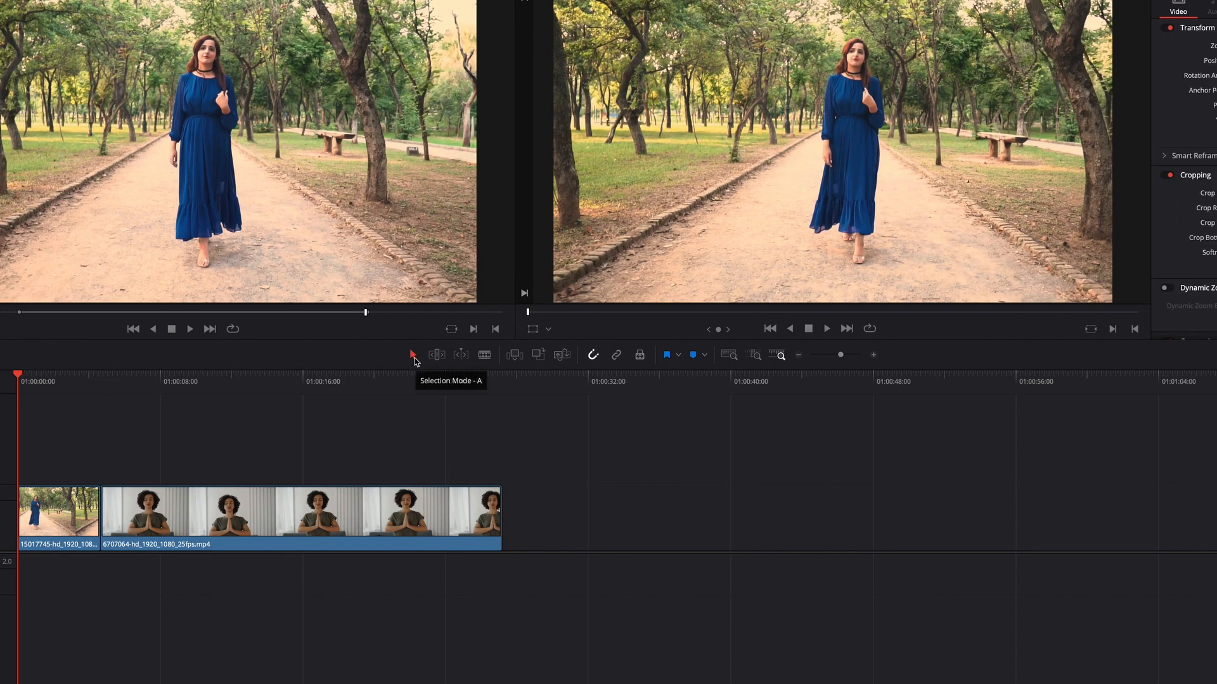
Try to shorten the end of the 6707064 clip in Trim Edit mode.
click(438, 357)
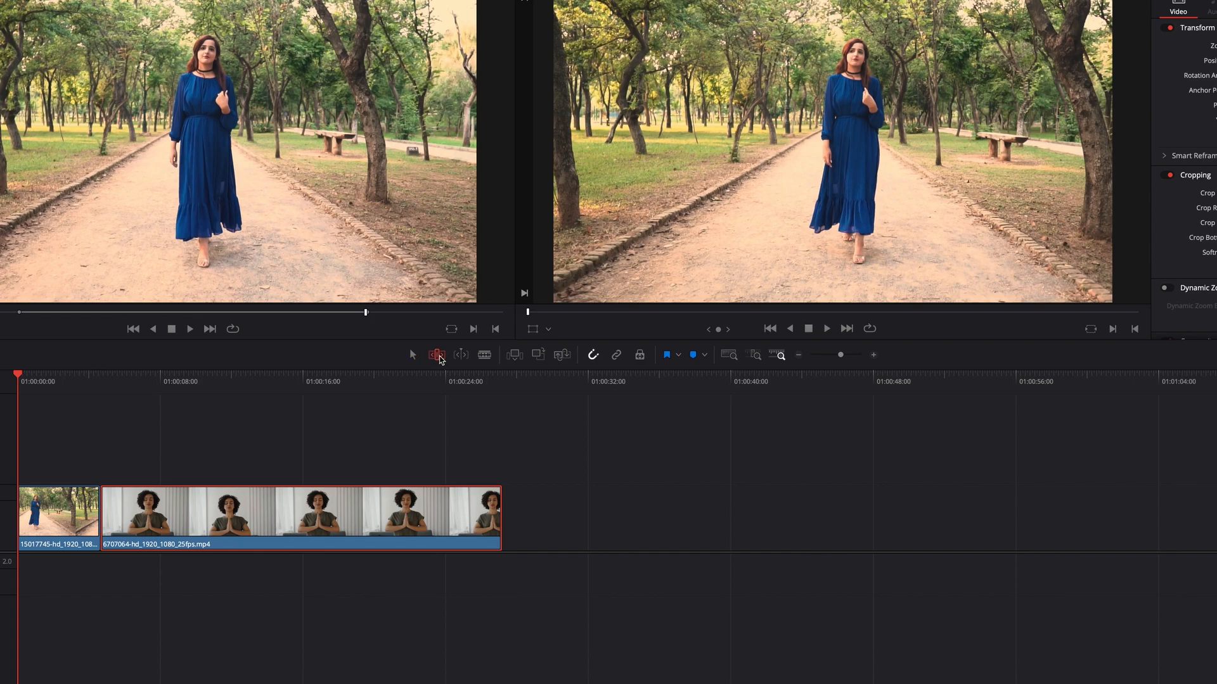
drag(498, 521, 361, 521)
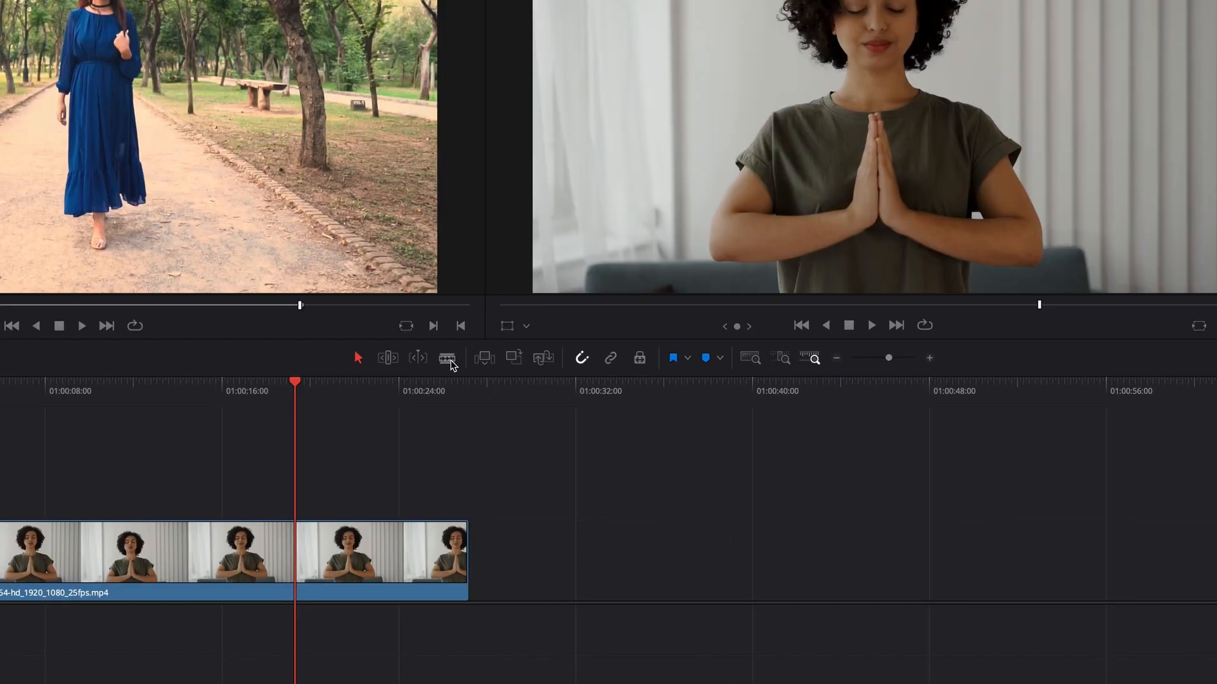
Split the 6707064 clip with the Blade tool at the playhead, about 8 seconds into the timeline.
click(489, 362)
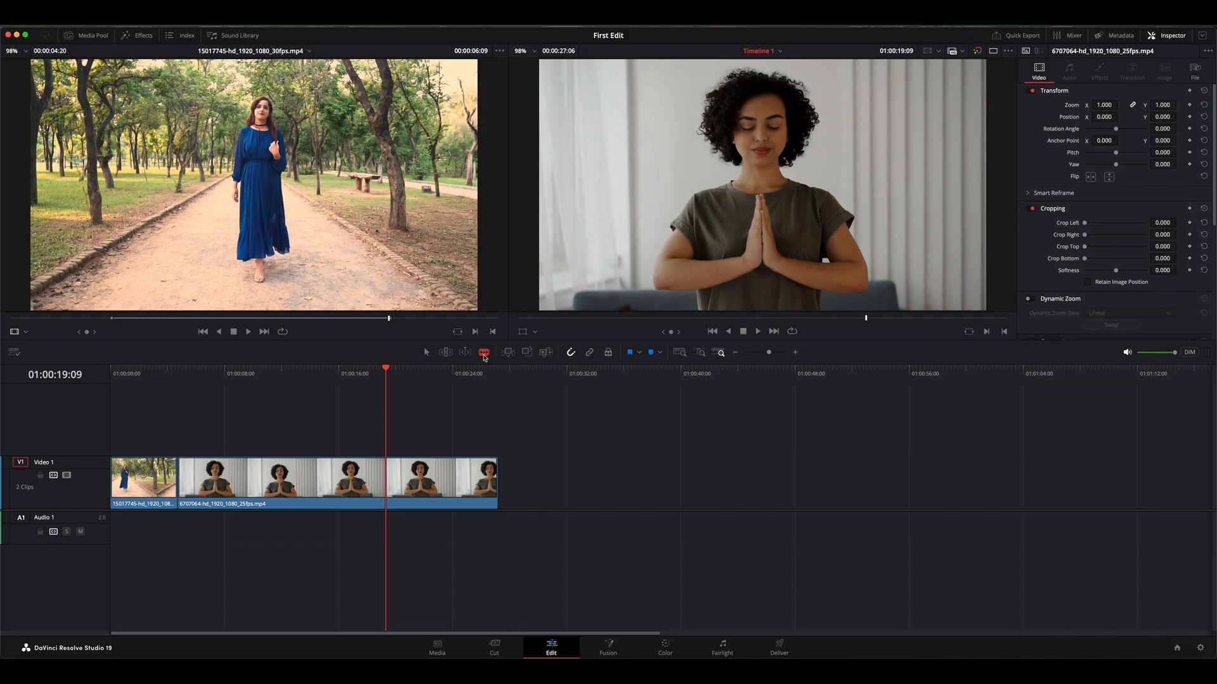
click(272, 371)
drag(271, 371, 426, 437)
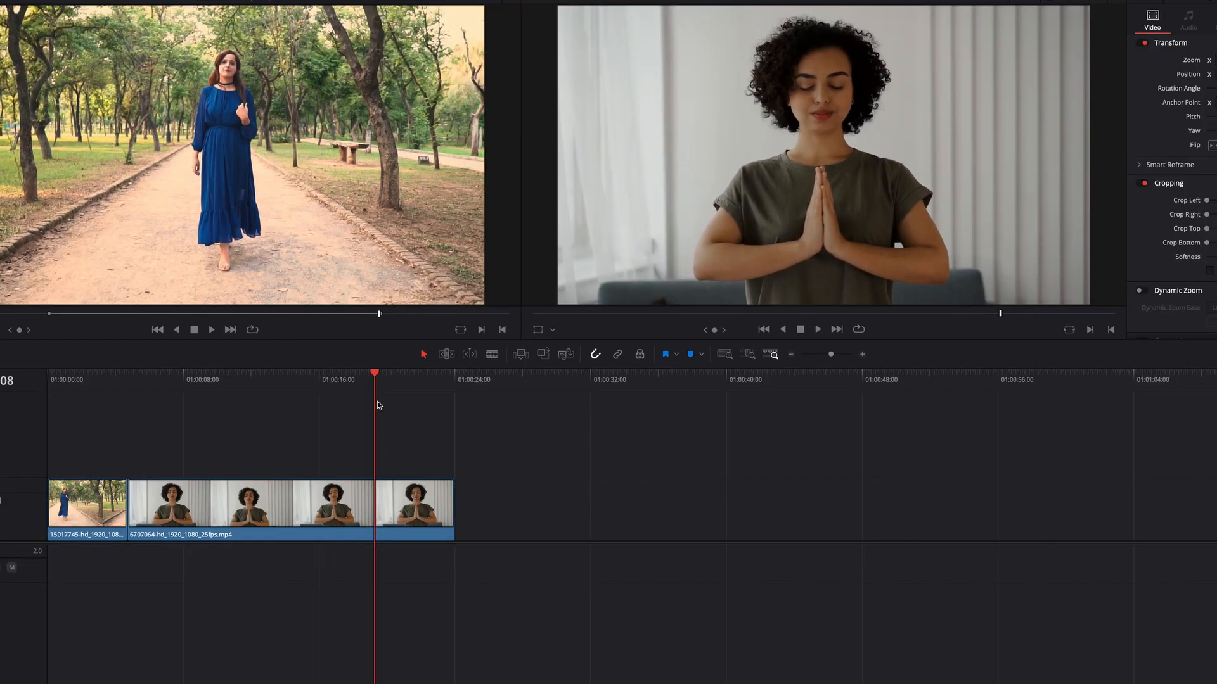
drag(378, 382, 187, 406)
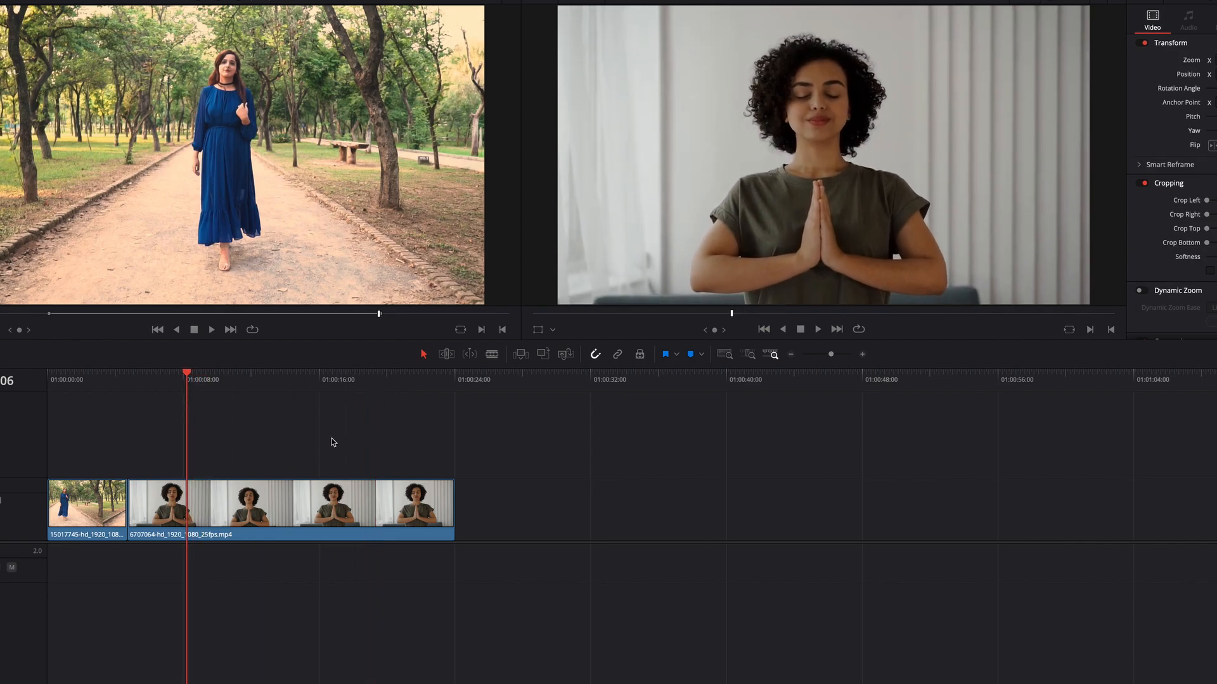
click(493, 356)
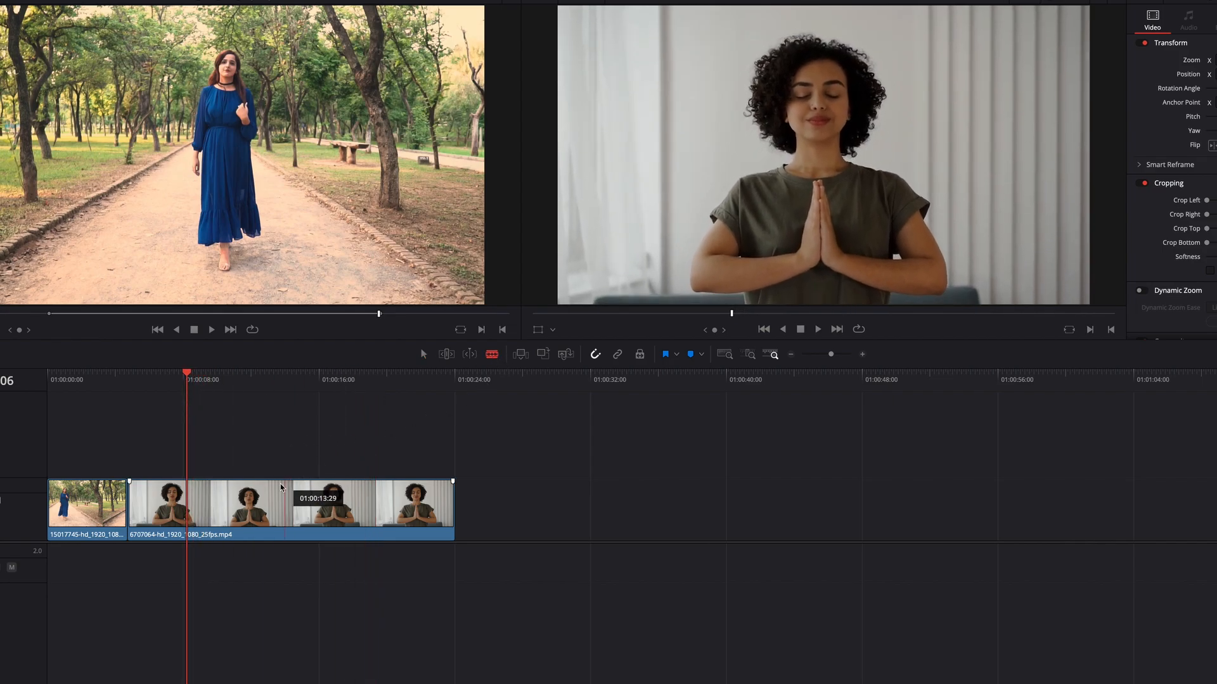
click(186, 519)
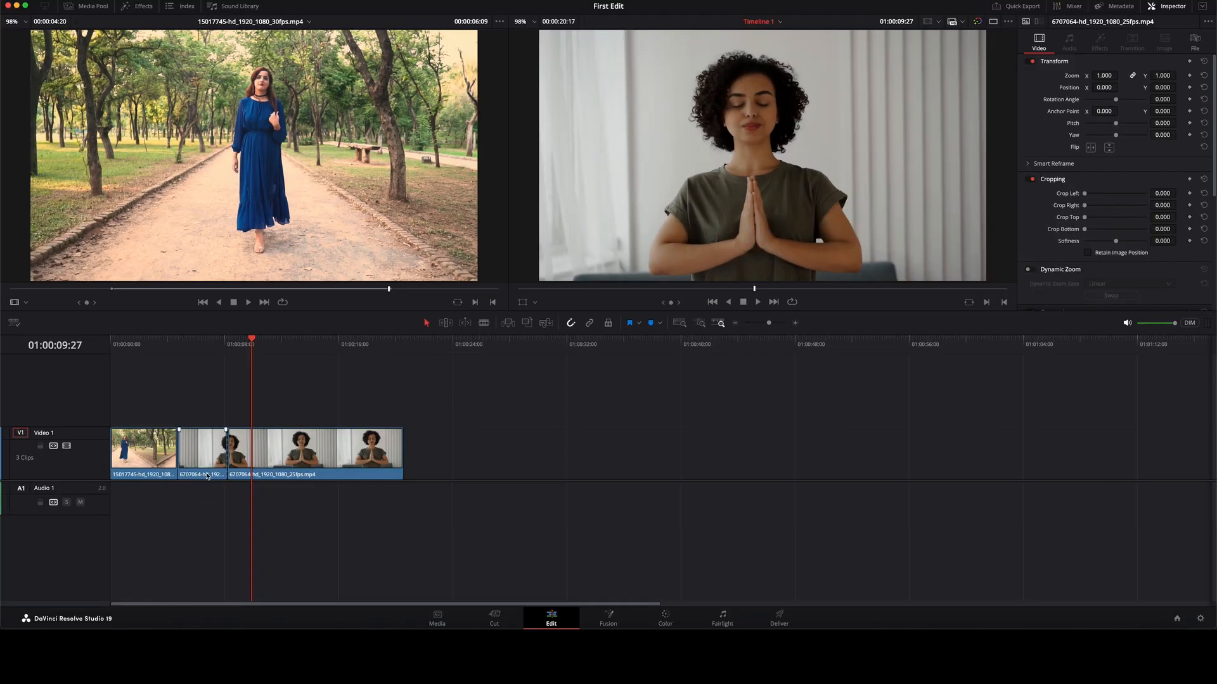
Ripple-delete the short first piece of the split 6707064 clip, and undo and redo the deletion.
click(204, 460)
key(BackSpace)
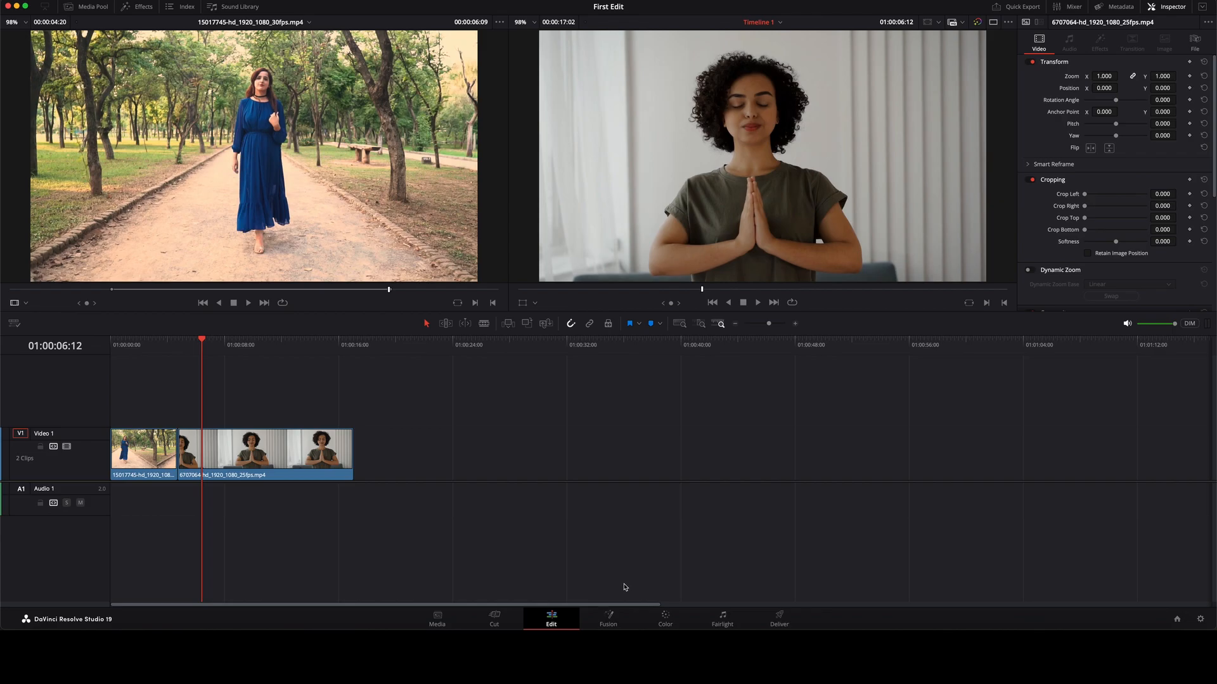
key(super+z)
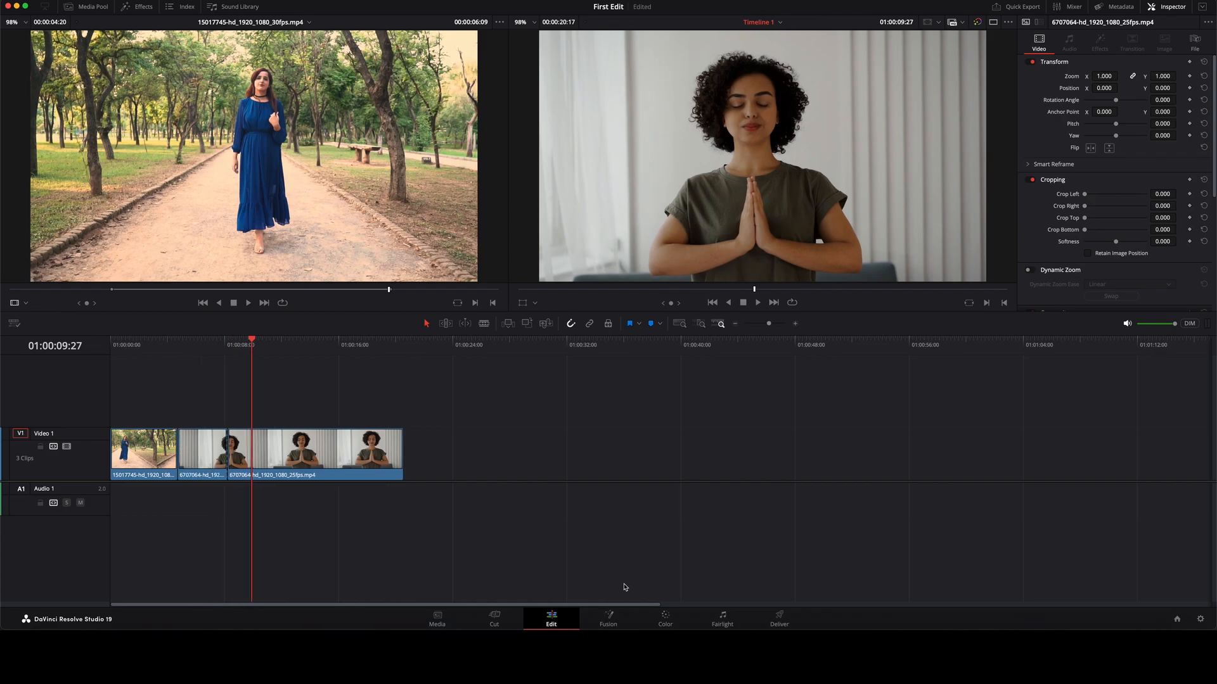
key(super+shift+z)
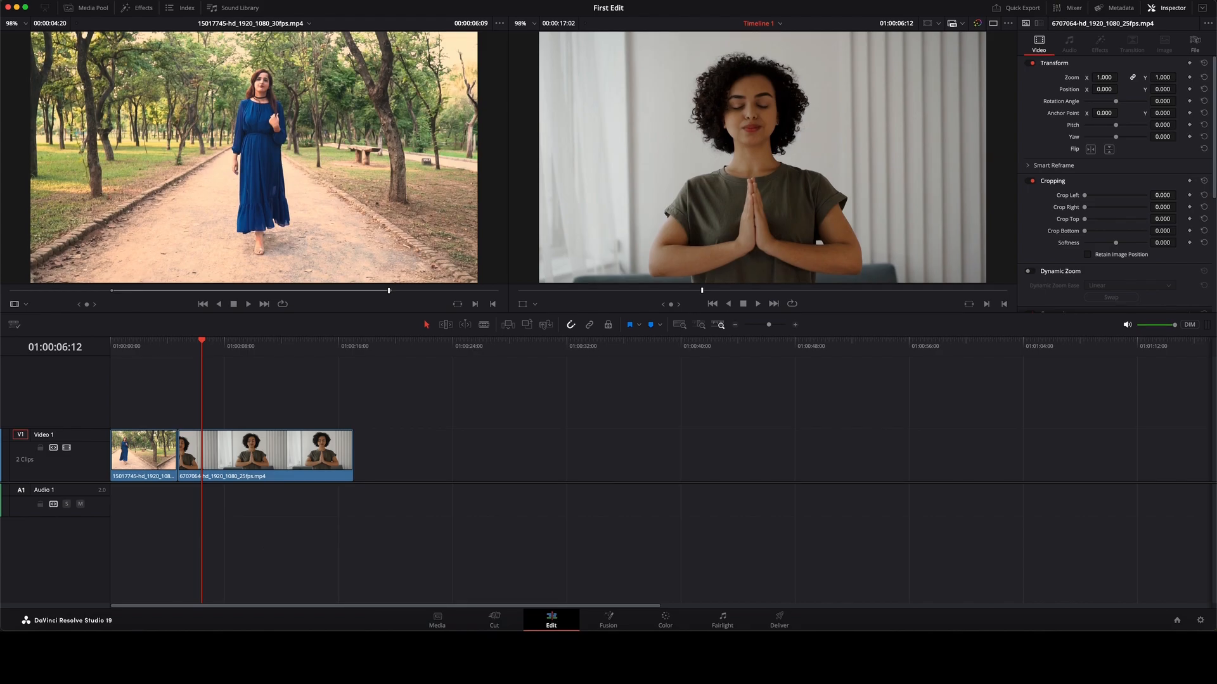
Add a Cross Dissolve between the park clip and the 6707064 clip, and lengthen the transition to 3.5 seconds.
click(138, 8)
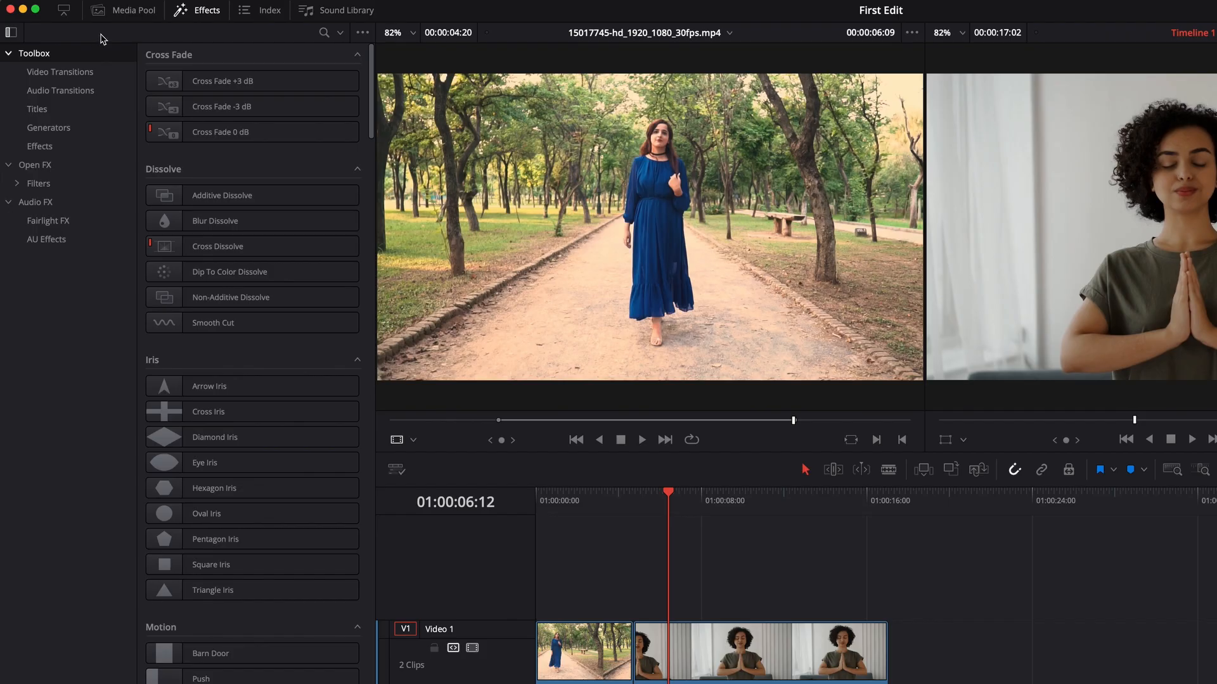
click(56, 73)
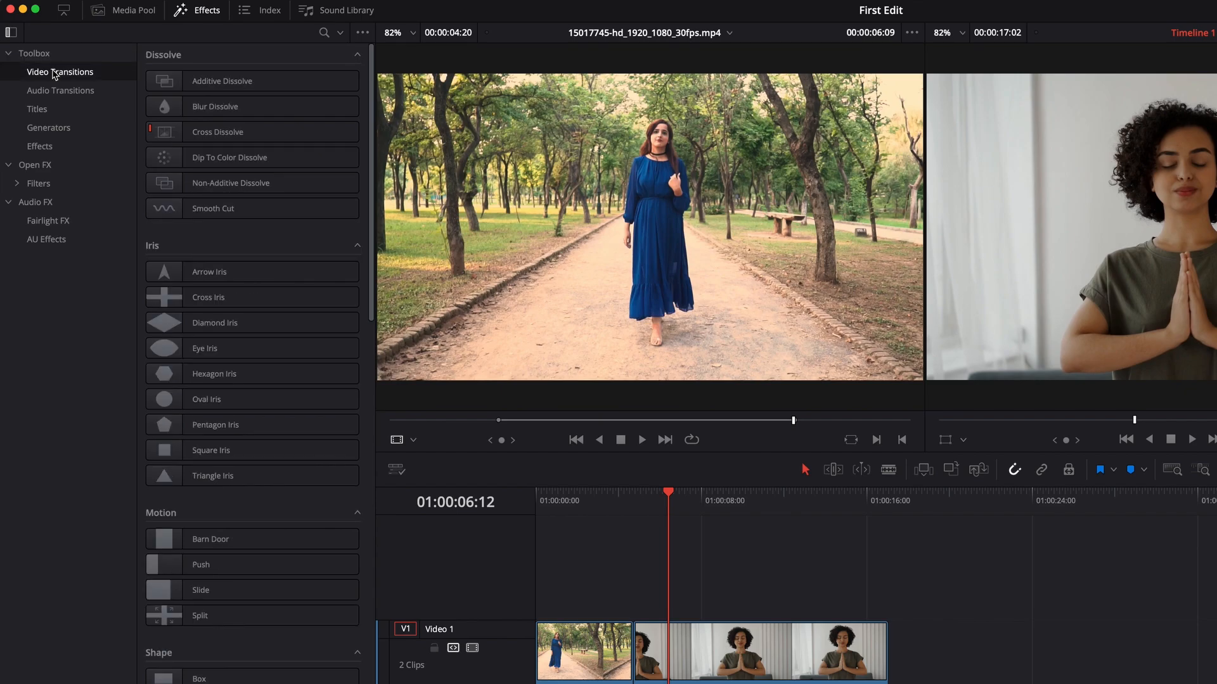
click(228, 134)
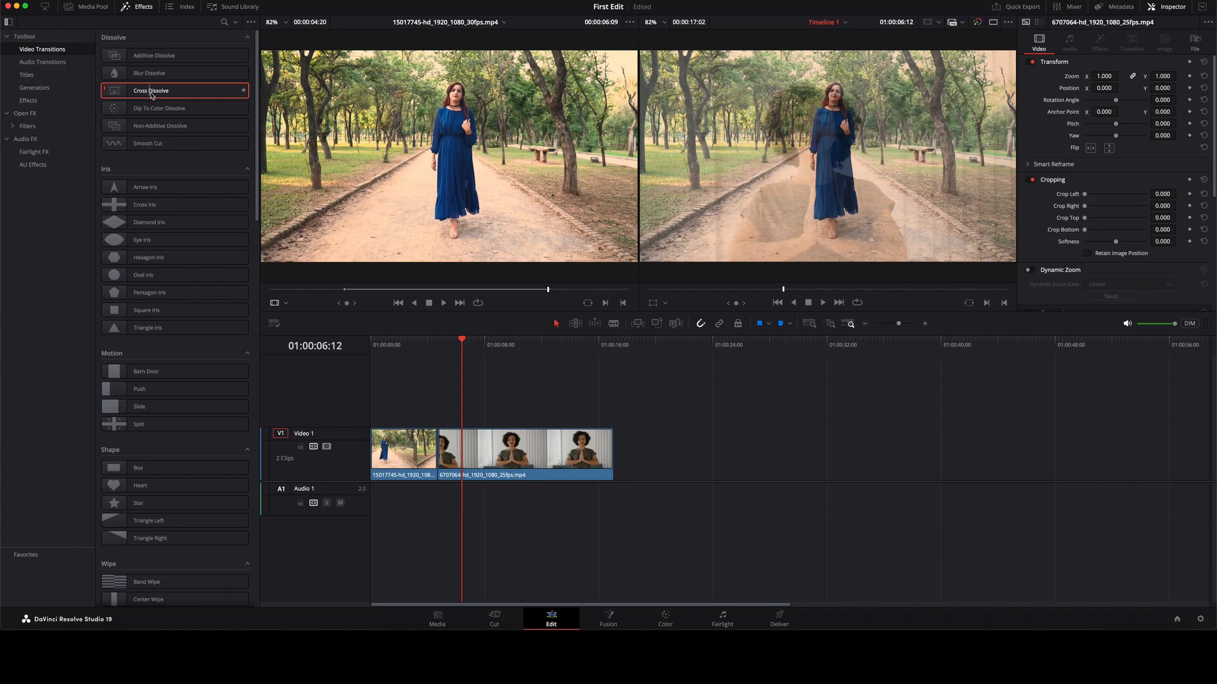
drag(221, 134, 518, 632)
drag(358, 436, 438, 462)
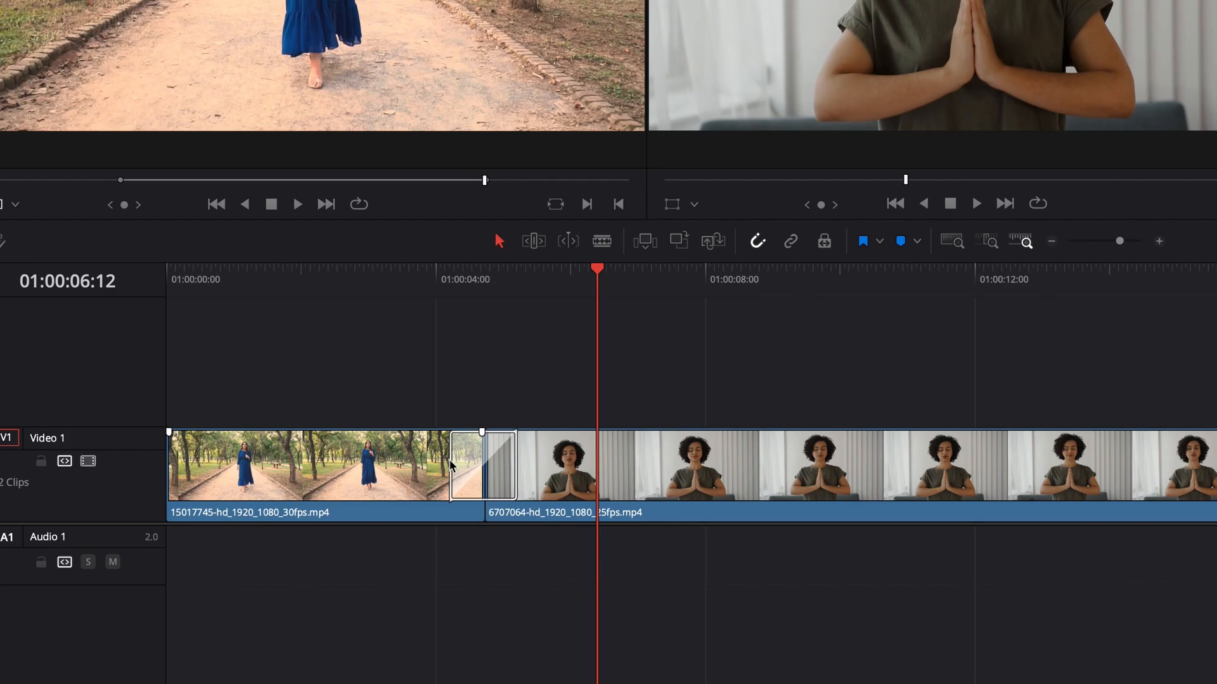
drag(452, 475, 279, 476)
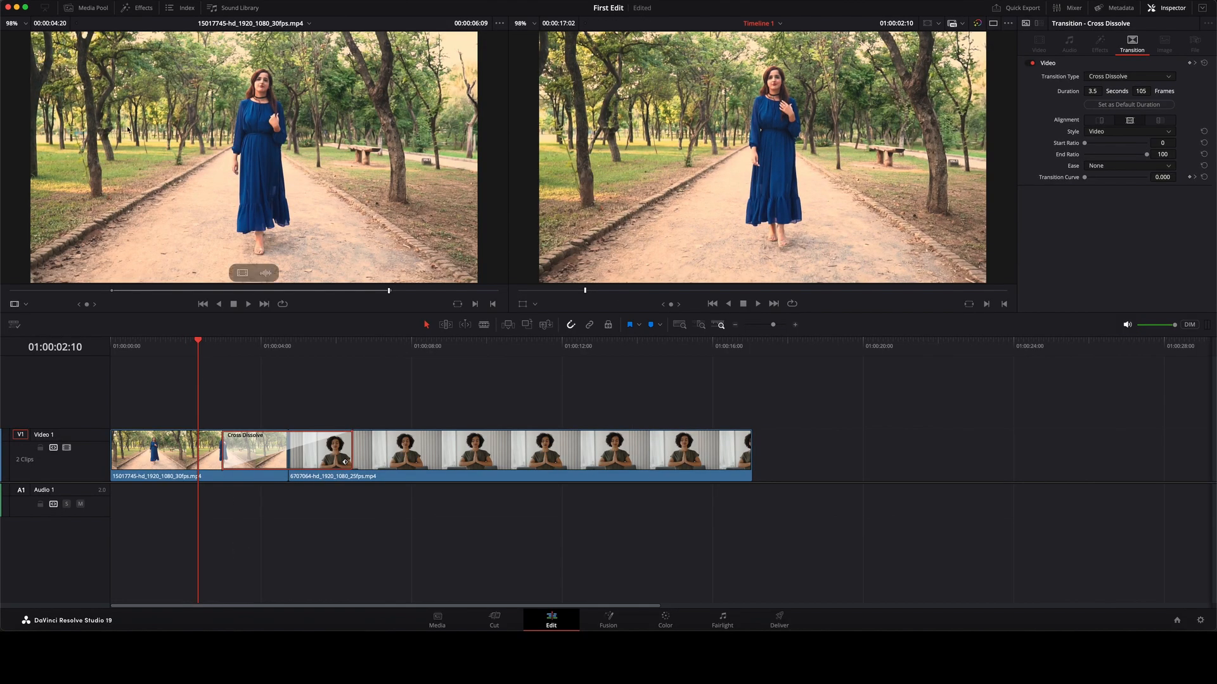
Place the I Know That I Need You - Bail Bonds.mp3 music on Audio 1 at the start of the timeline.
click(89, 8)
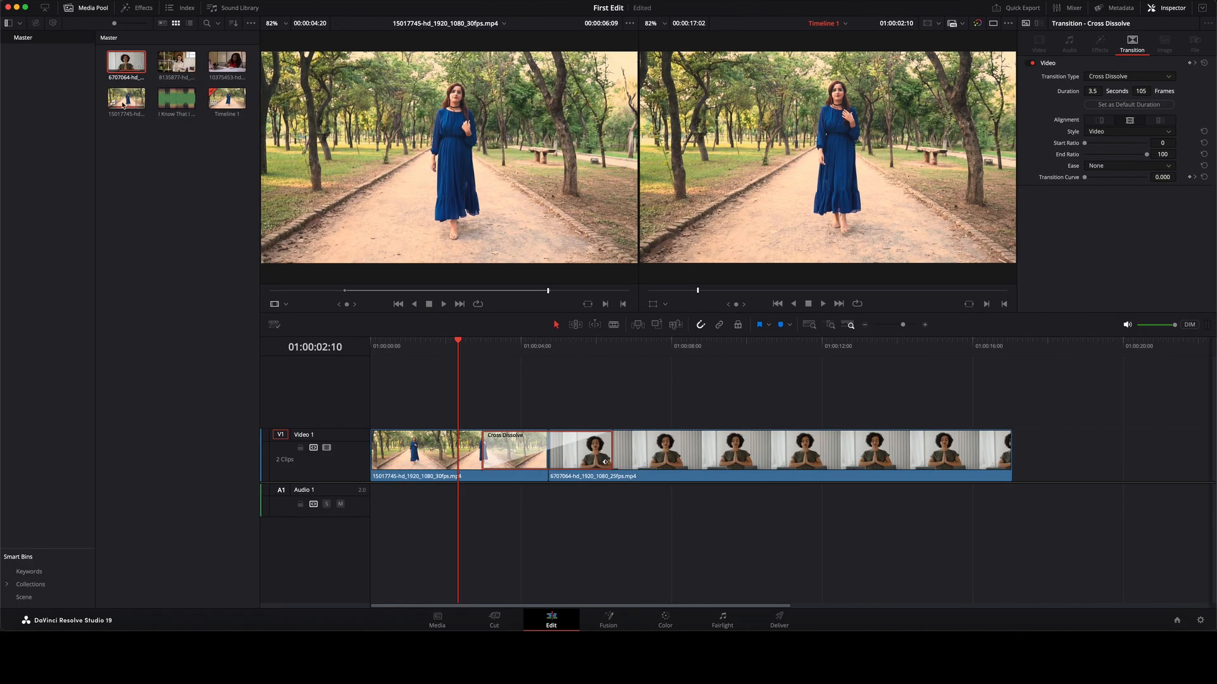
click(169, 106)
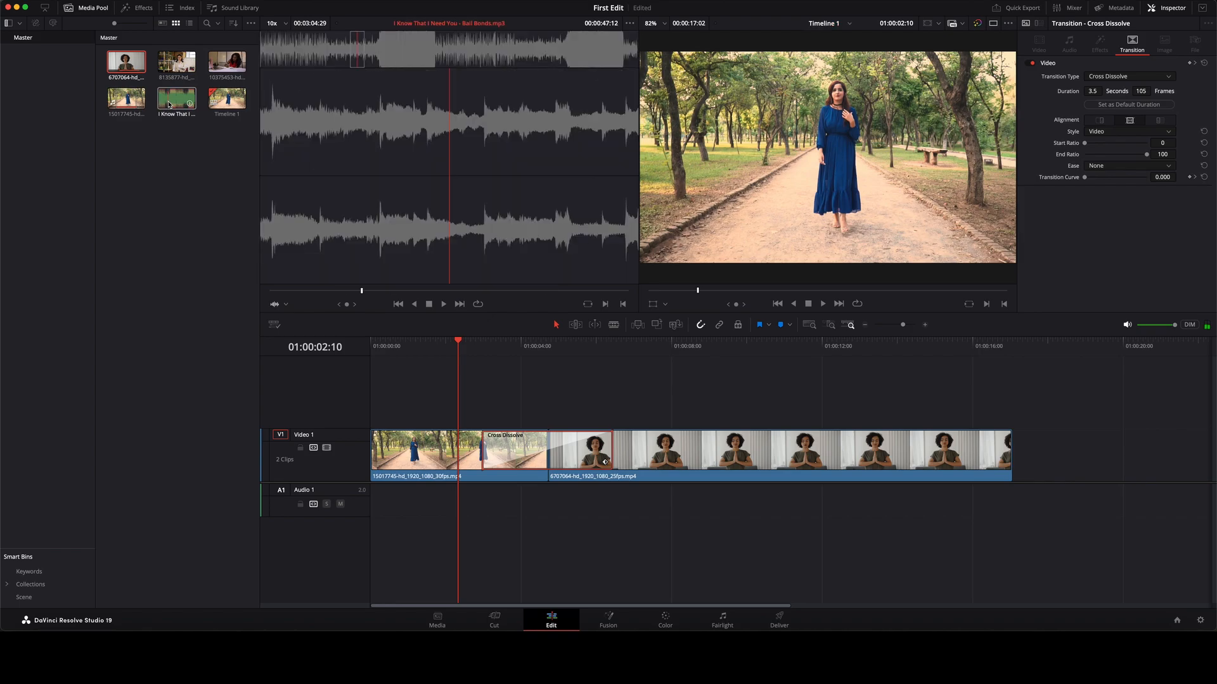
click(169, 106)
drag(169, 105, 352, 505)
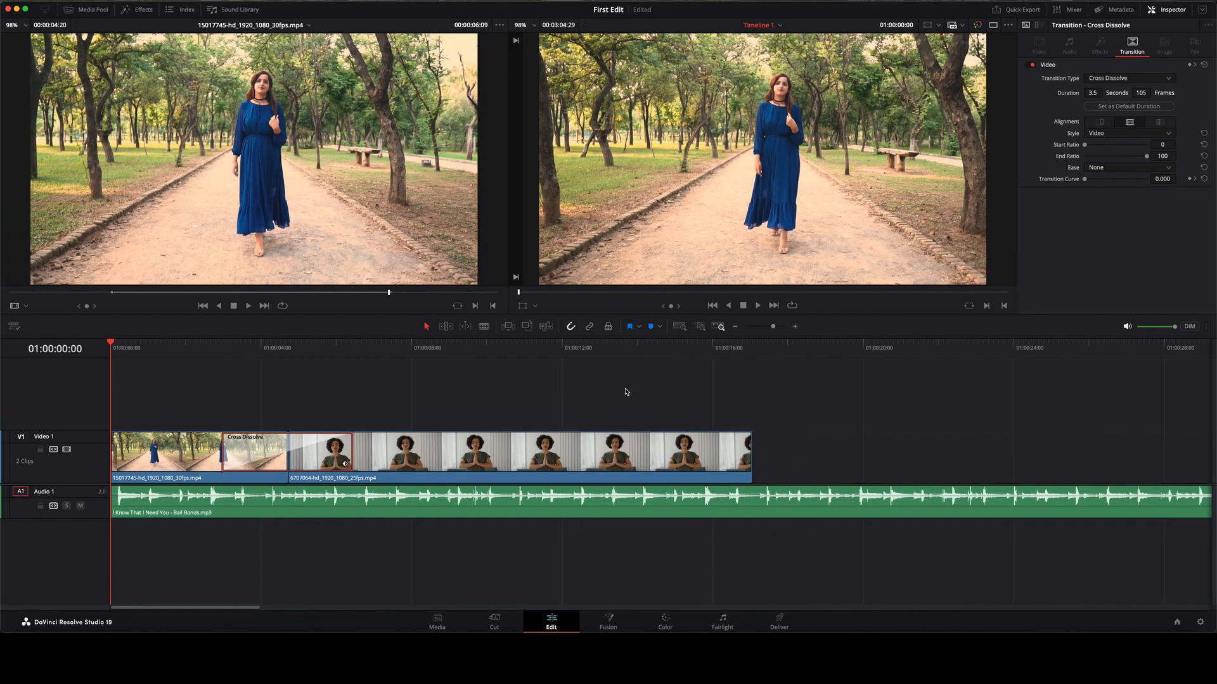
Split the music clip where the last video clip ends, at 01:00:17:02, and delete the excess audio.
drag(111, 348, 753, 433)
key(super+b)
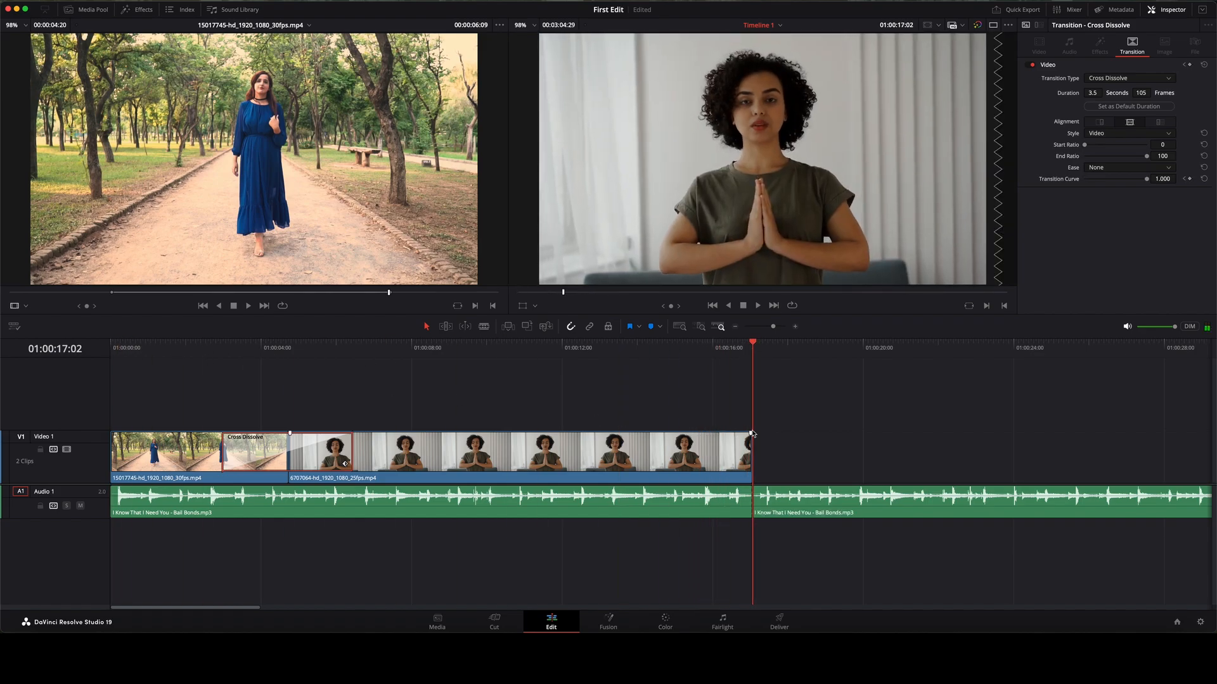
click(797, 512)
key(Delete)
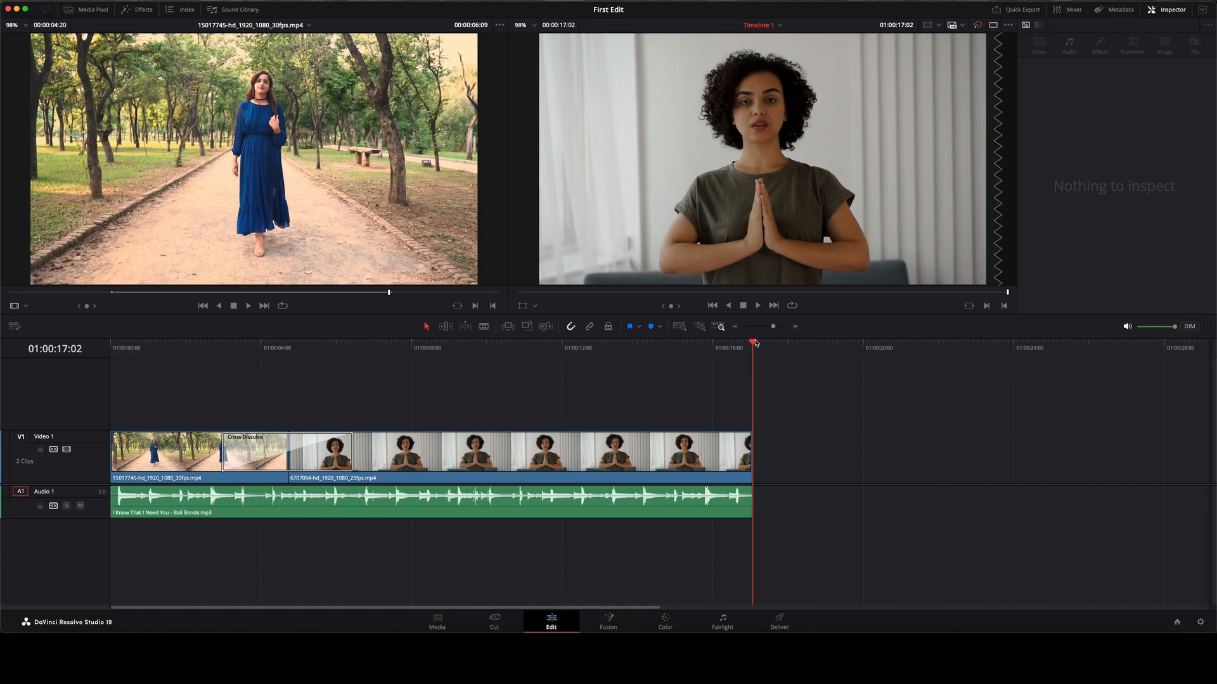
Lower the music clip's volume to -12.7 and play it from the start of the timeline.
key(Home)
click(240, 510)
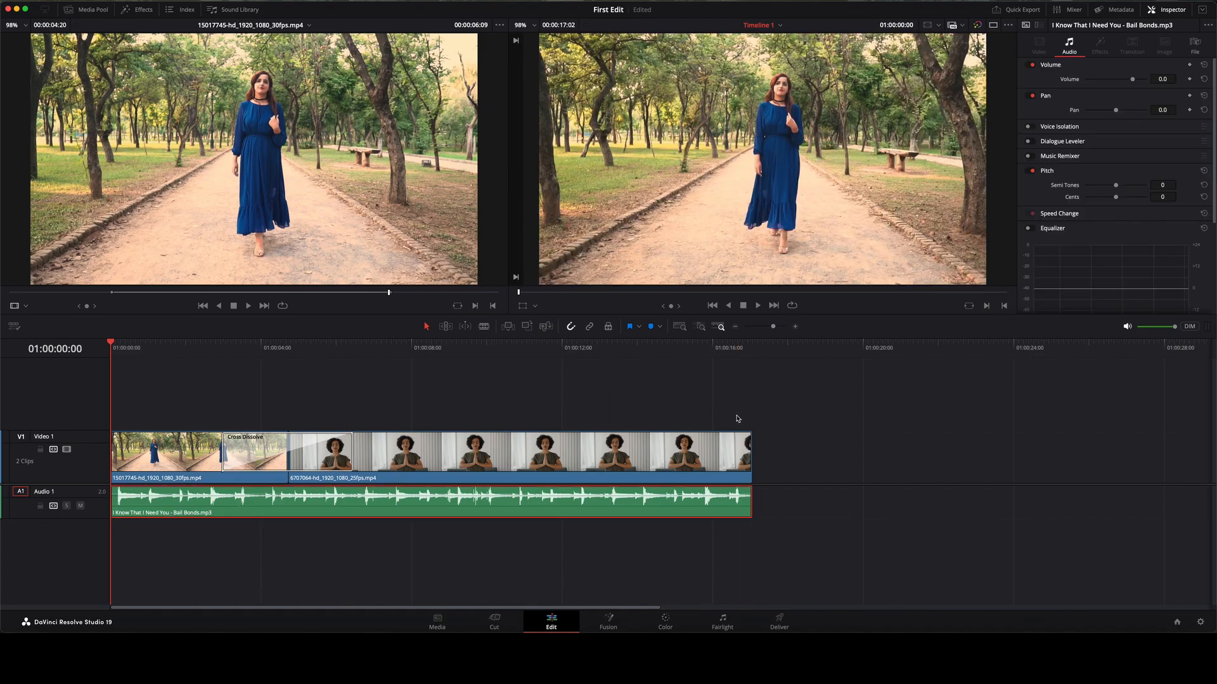
drag(1133, 81, 1102, 109)
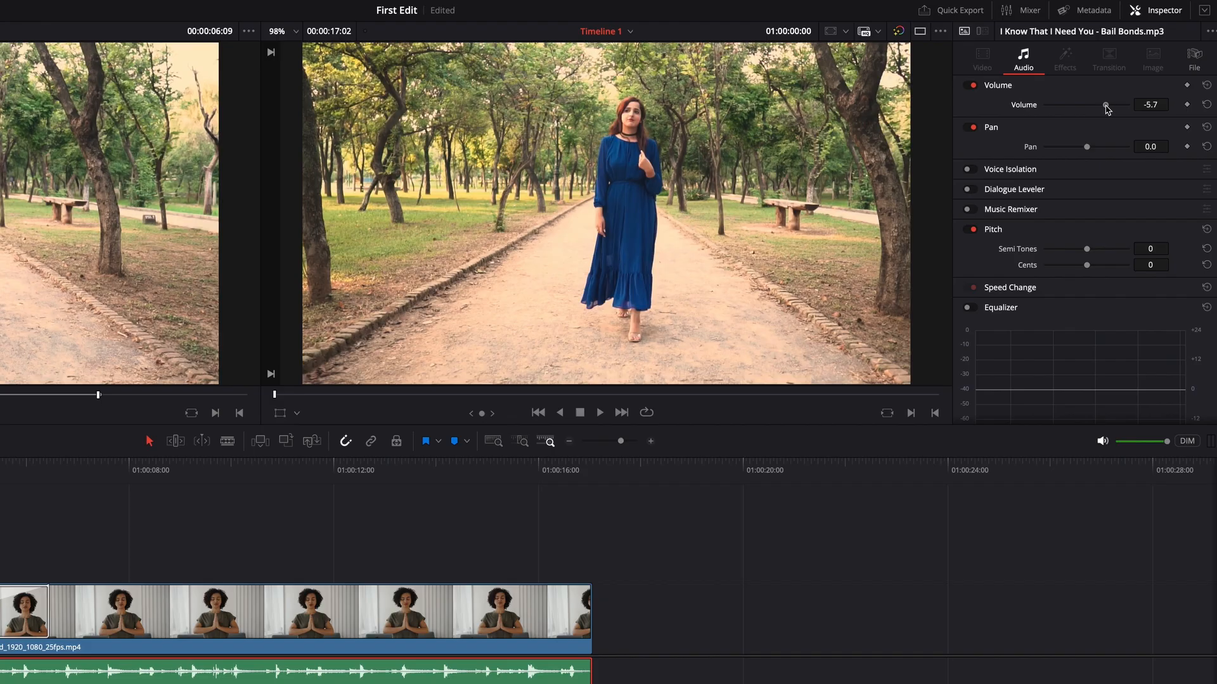
key(space)
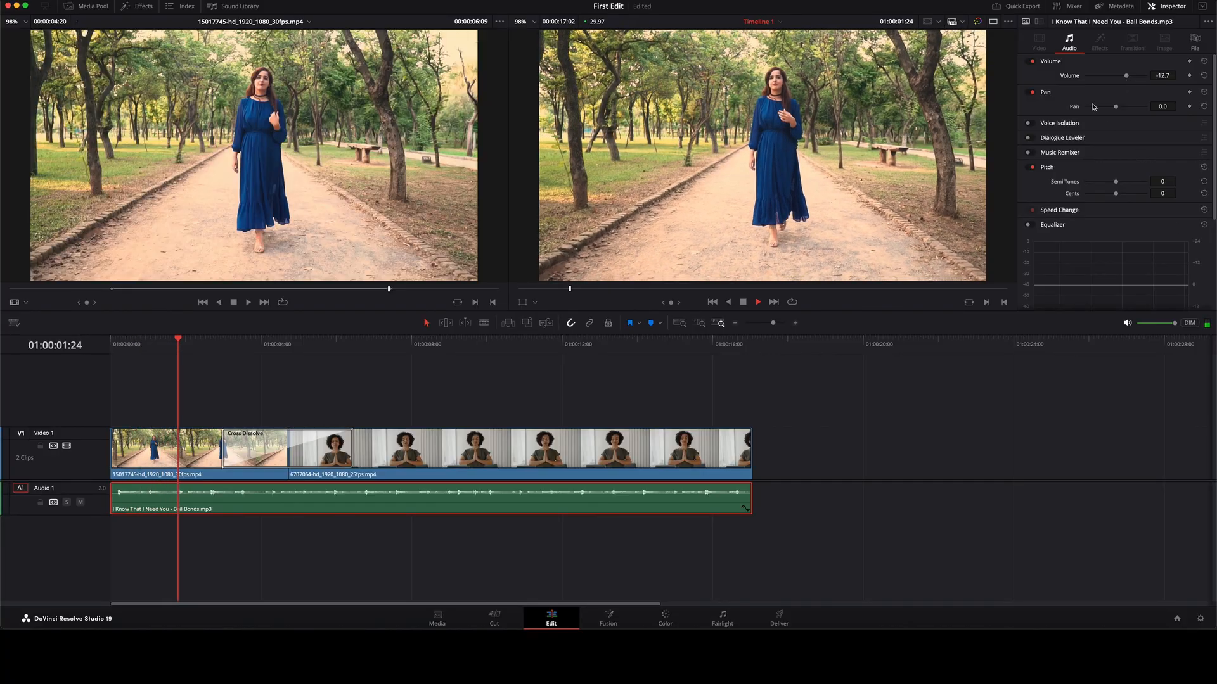
Give the music clip on Audio 1 a fade-in and a fade-out, each about 3.5 seconds long.
click(804, 434)
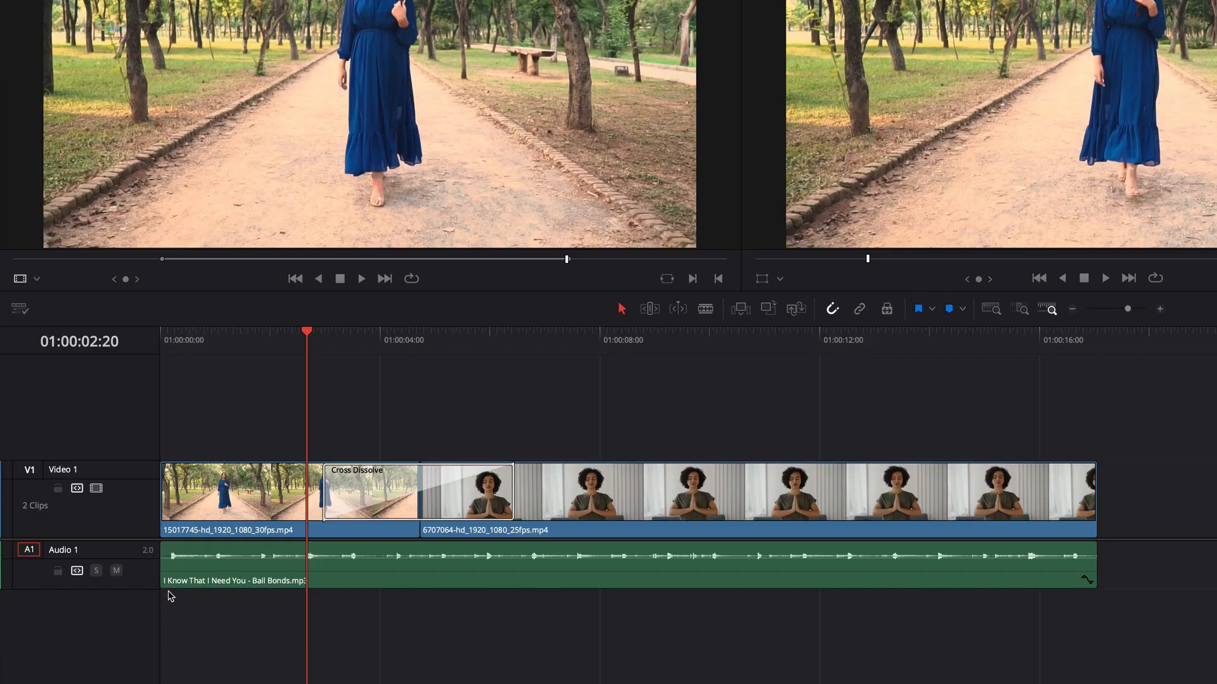
drag(164, 549, 371, 592)
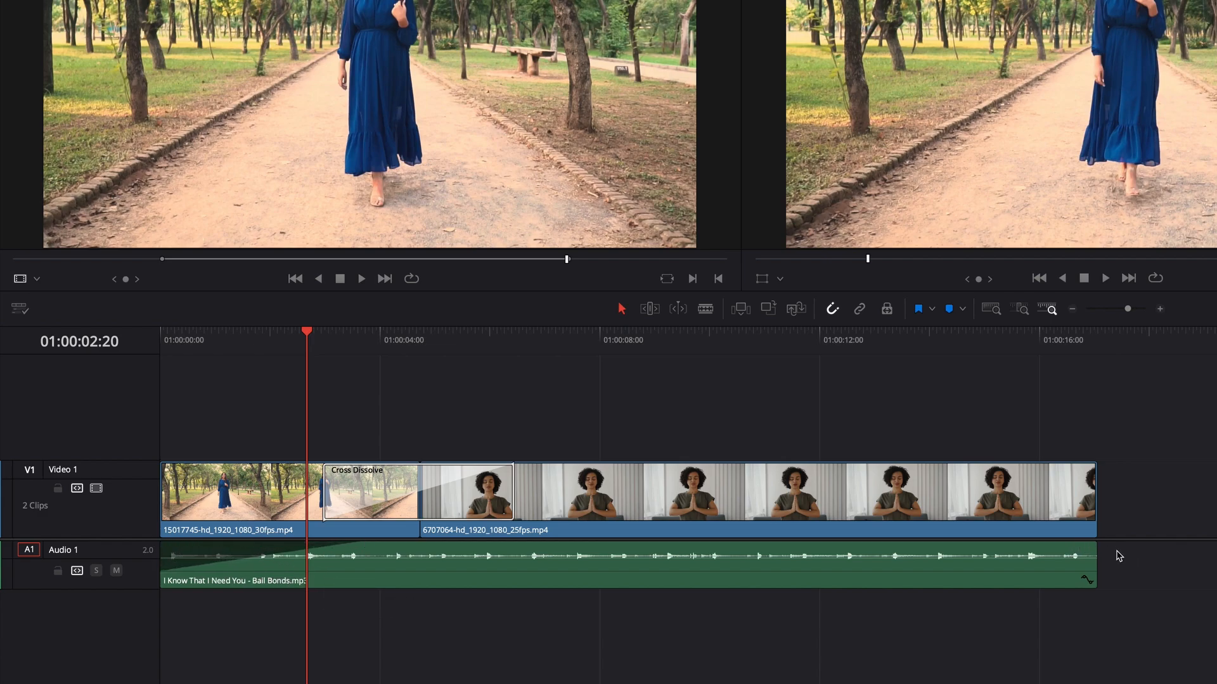
drag(1097, 550, 1006, 555)
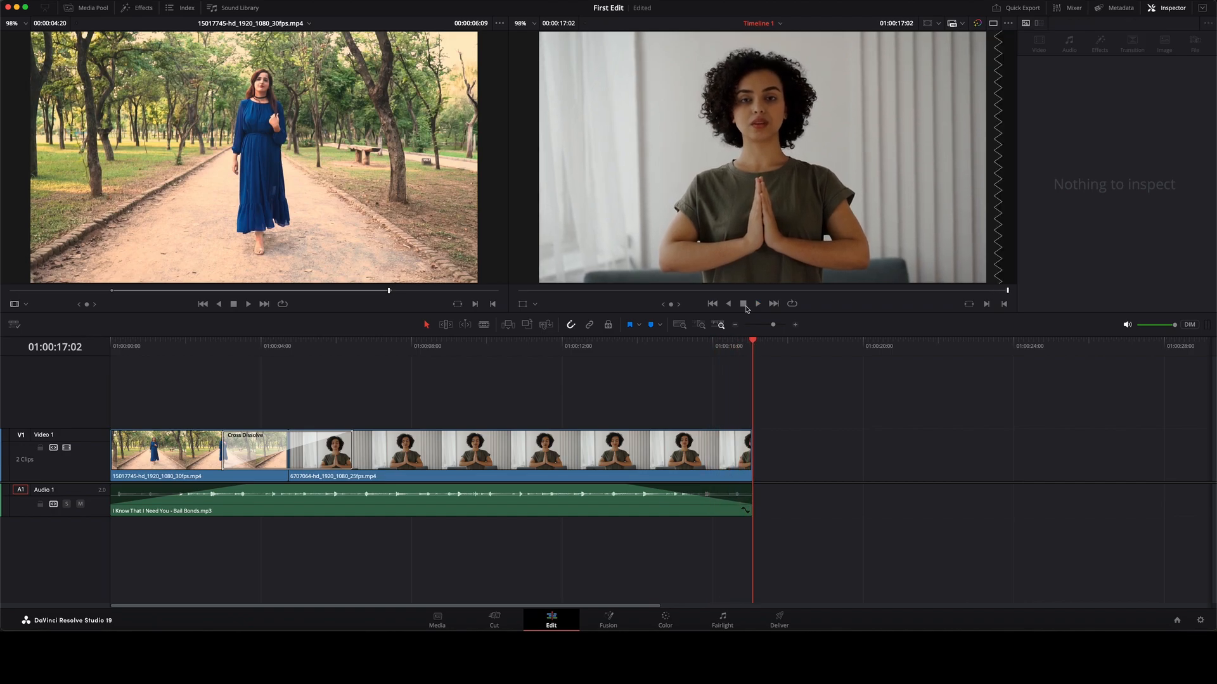
Add a basic Text title above the park clip on a new Video 2 track, starting at the timeline's beginning.
click(140, 10)
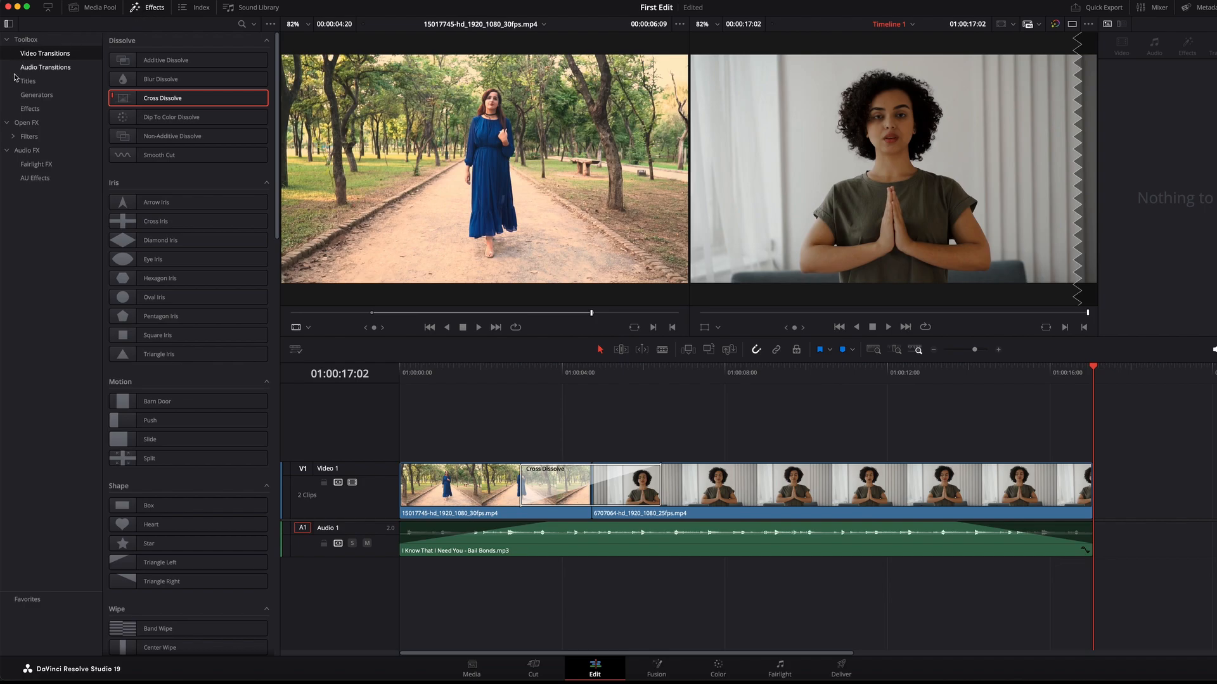
click(26, 81)
drag(162, 142, 394, 429)
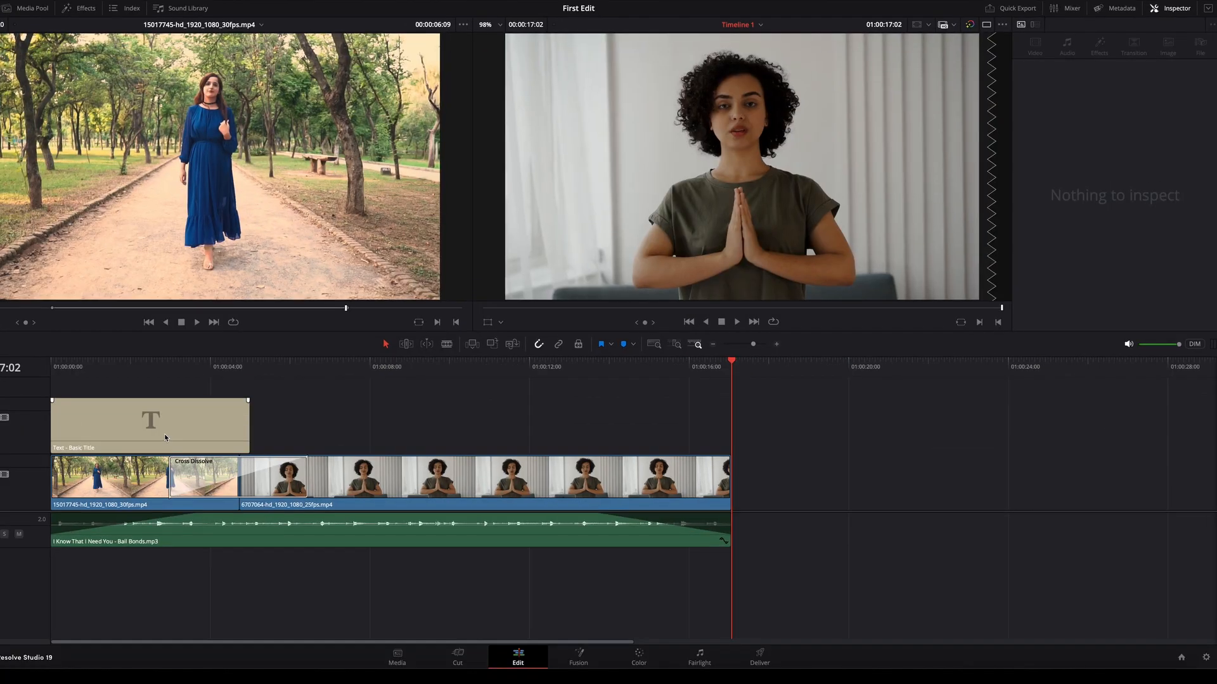
Replace the title's placeholder text with "First Edit".
click(218, 412)
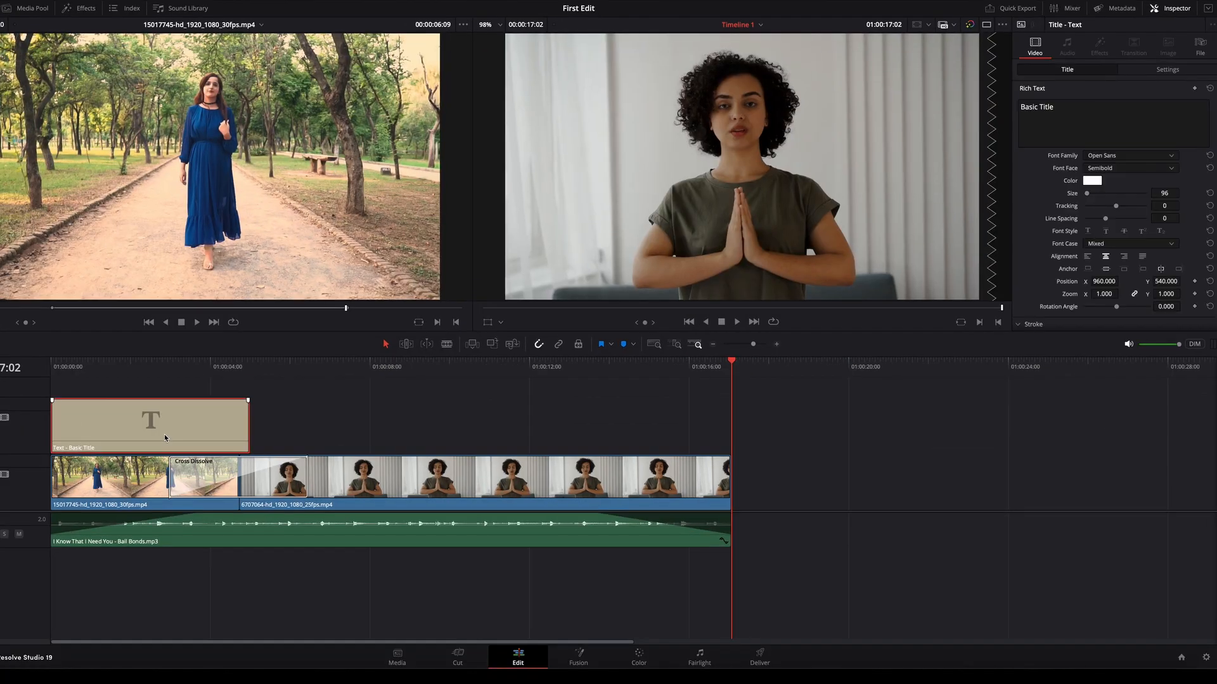
click(1065, 112)
key(BackSpace)
key(BackSpace)
key(BackSpace)
key(BackSpace)
key(BackSpace)
key(BackSpace)
key(BackSpace)
key(BackSpace)
key(BackSpace)
key(BackSpace)
key(BackSpace)
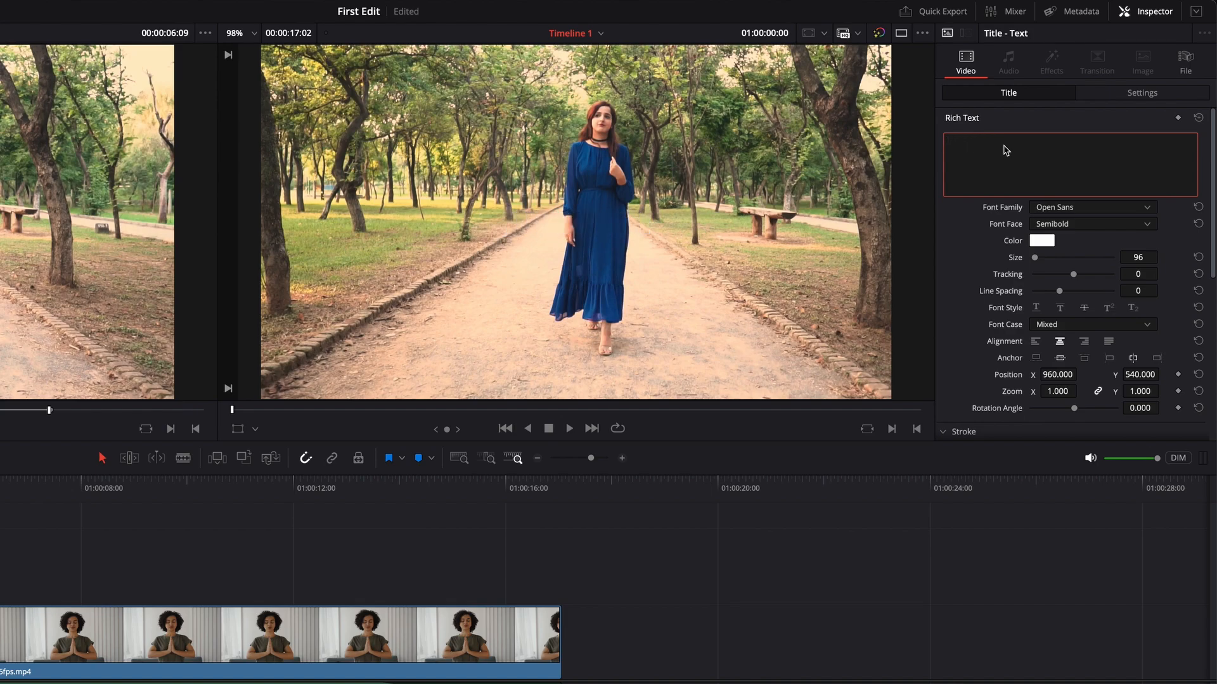
text(First Edit)
Set the title's font family to Palatino and enlarge its size to 339.
click(1149, 208)
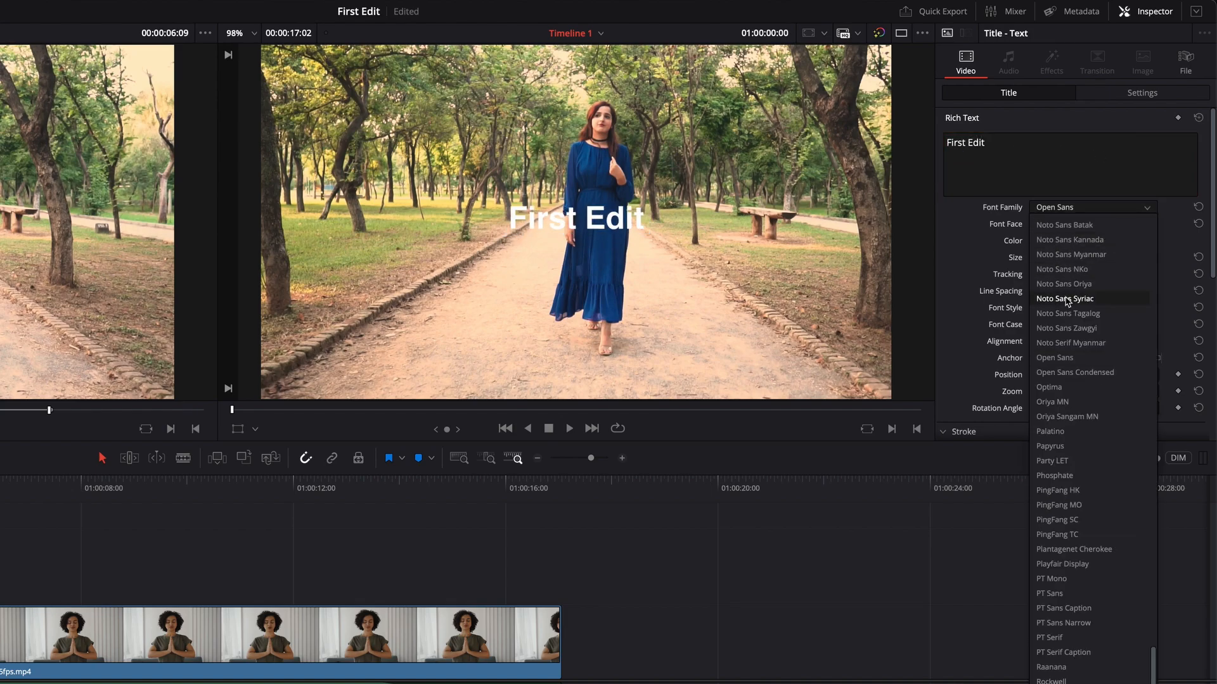
click(1039, 432)
drag(1037, 259, 1041, 261)
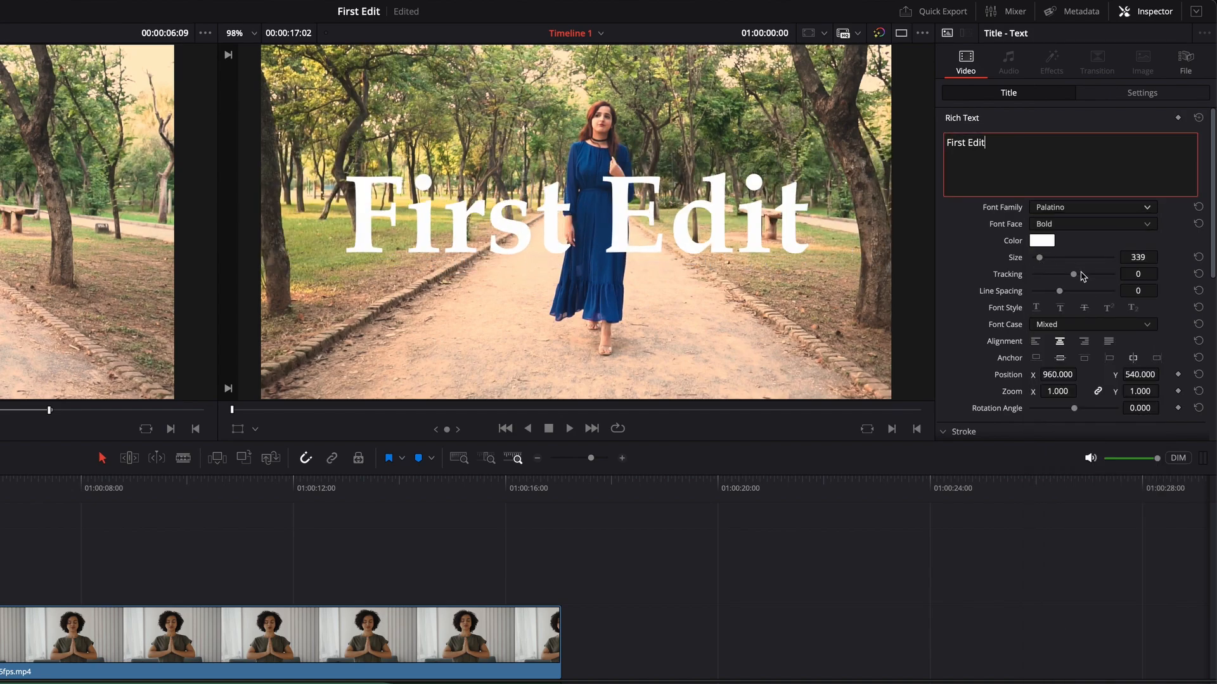
Save the project and trim the end of the title to the cut between the two video clips.
key(ctrl+s)
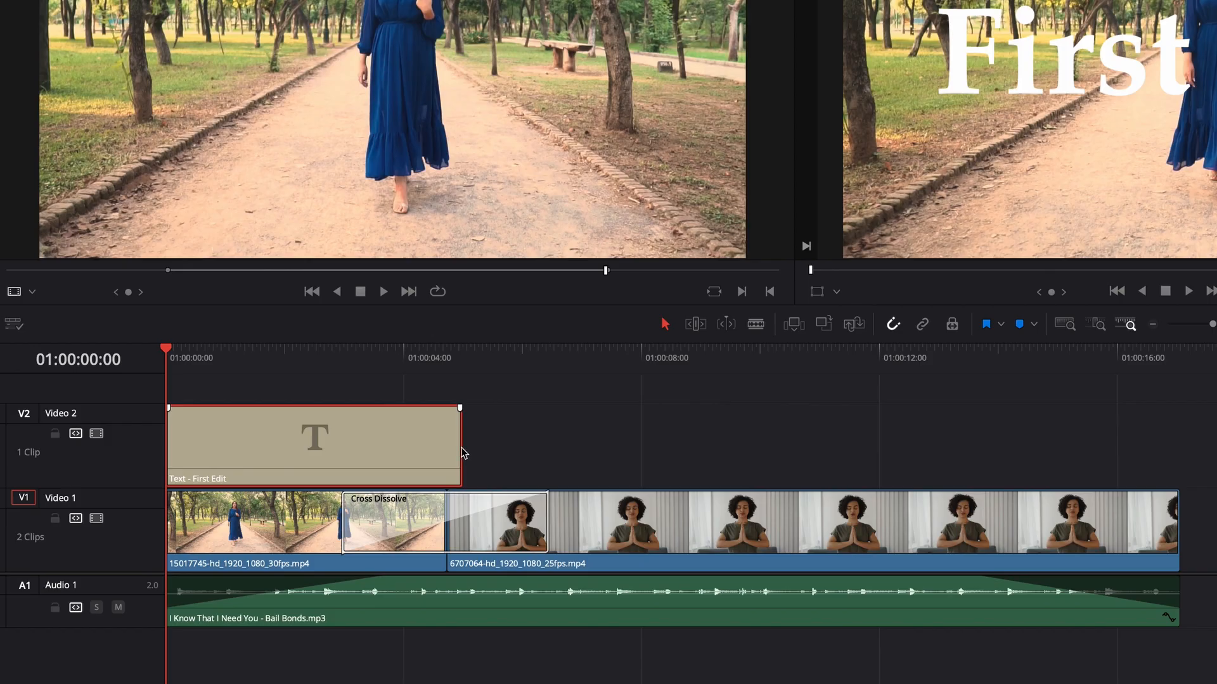
drag(462, 448, 446, 472)
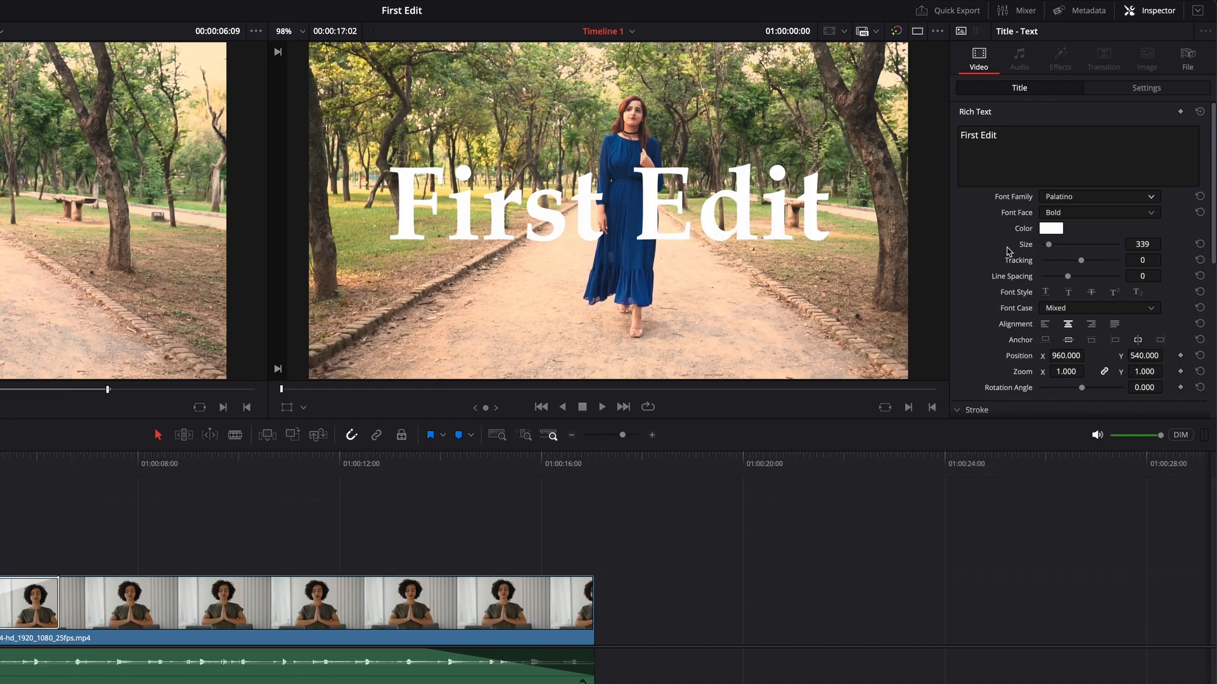
Set the title's X position to -725 and add a position keyframe at the start of the timeline.
scroll(1063, 215, down, 3)
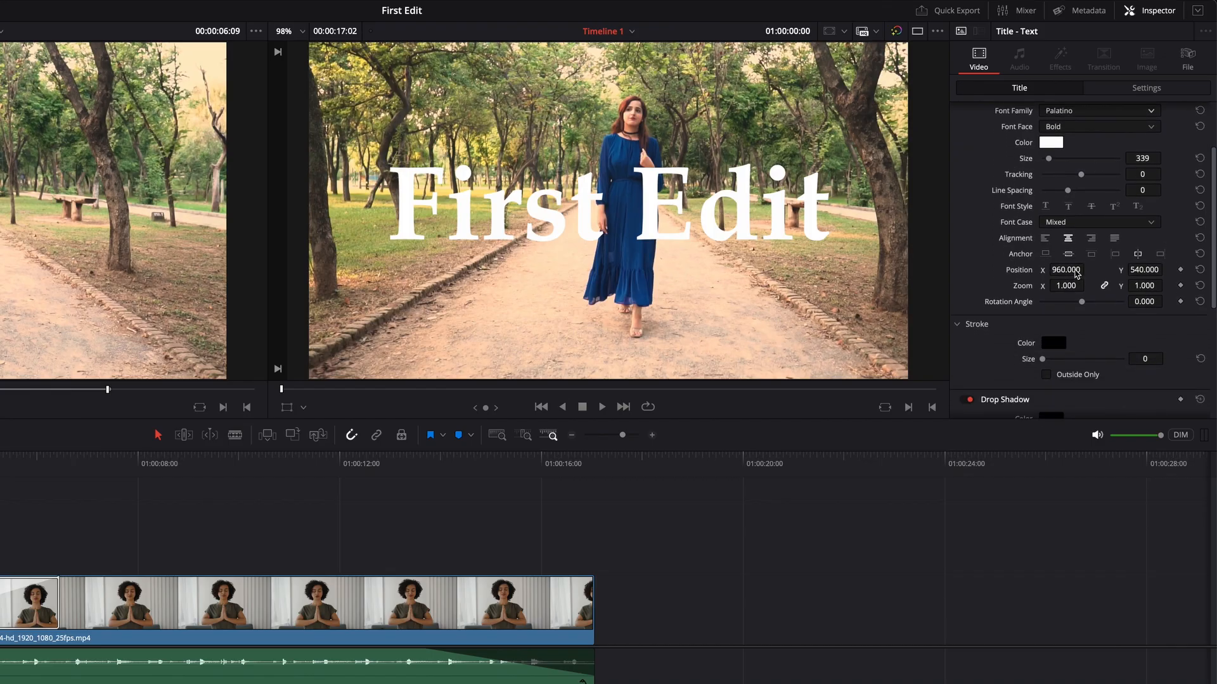
mouse_move(1075, 272)
mouse_down()
mouse_move(1087, 270)
mouse_move(1070, 271)
mouse_up()
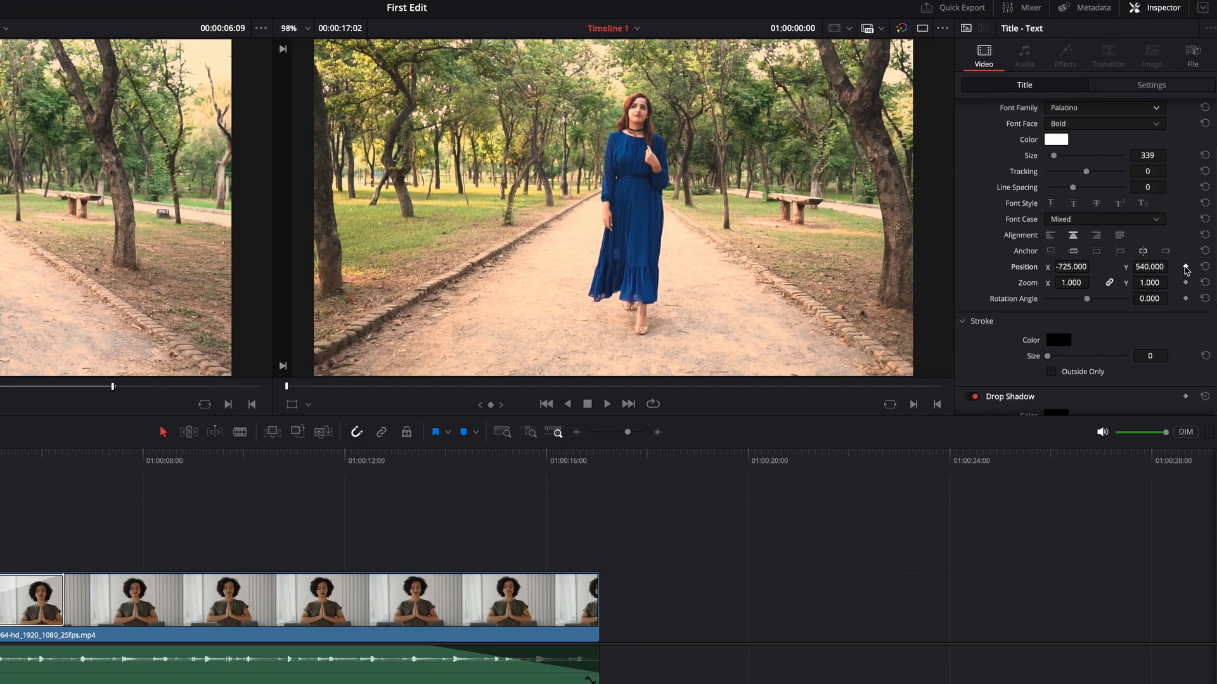
click(1185, 267)
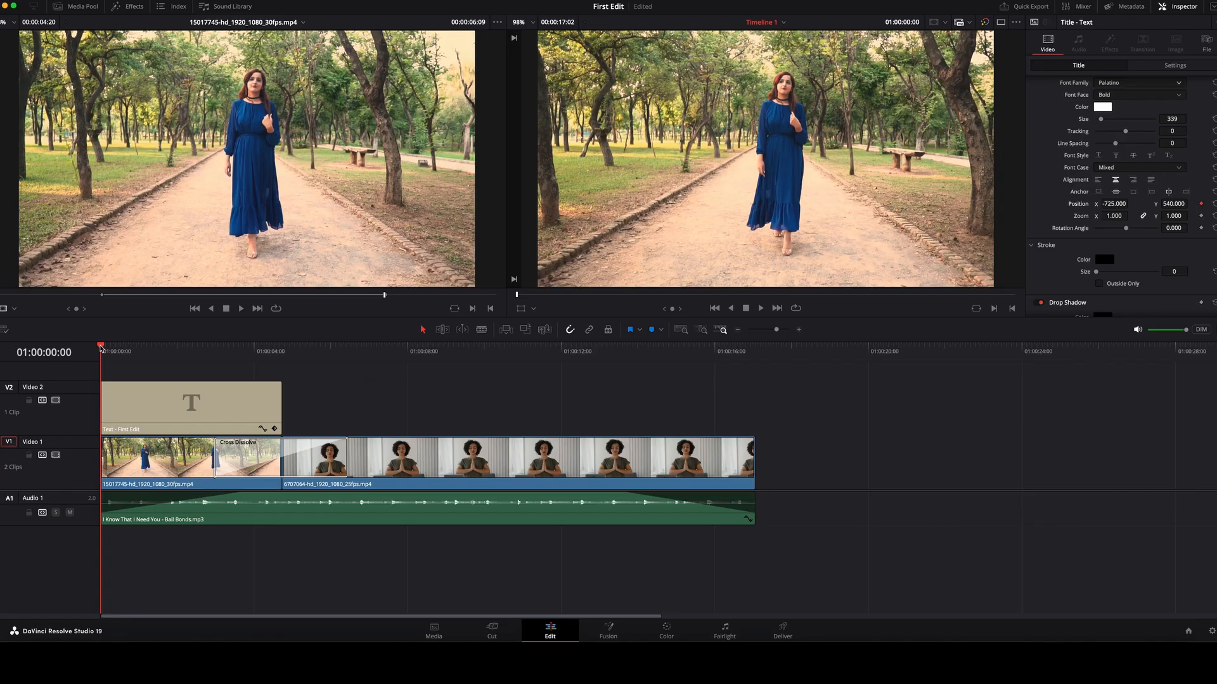
Set the title's X position to 978 at 01:00:00:20 and play the slide-in animation from the start.
drag(105, 349, 128, 350)
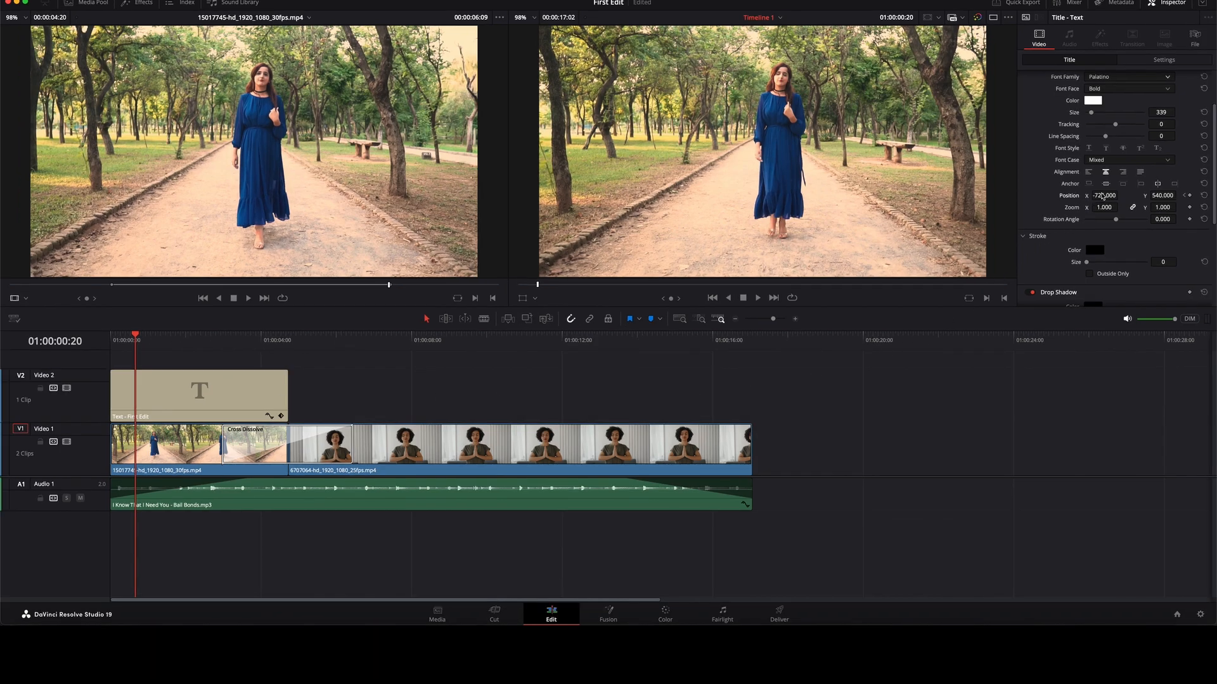
drag(1104, 195, 1121, 195)
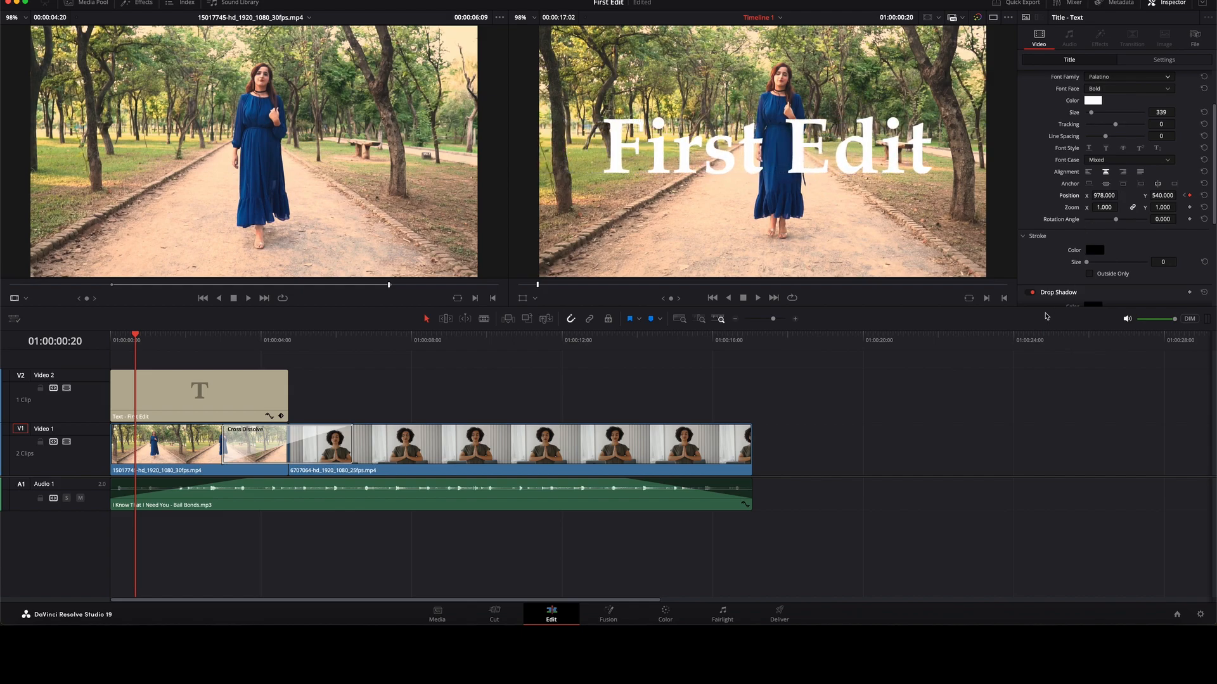
drag(133, 340, 99, 345)
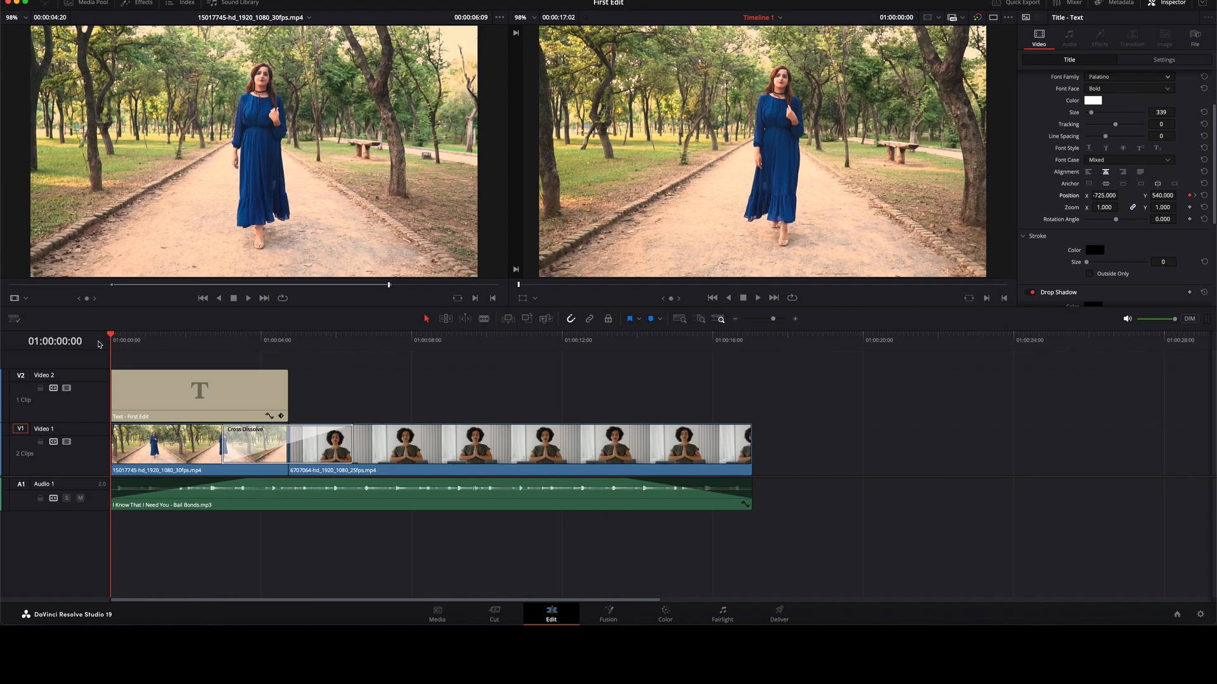
key(space)
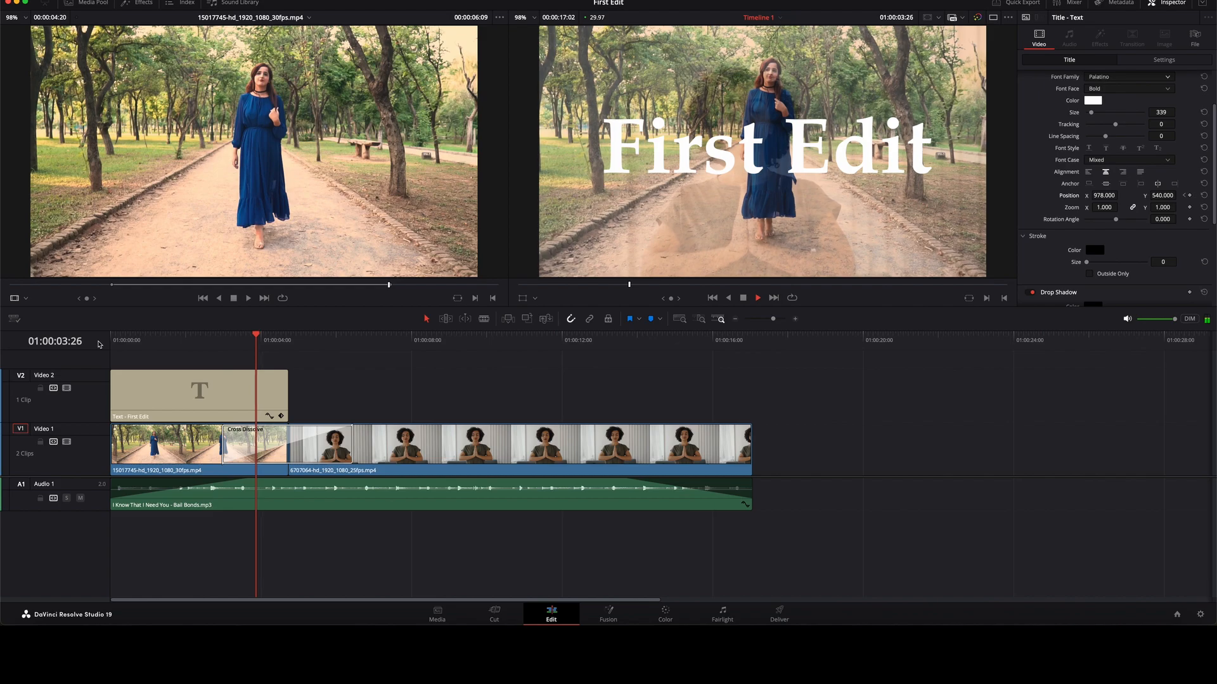
key(space)
key(Home)
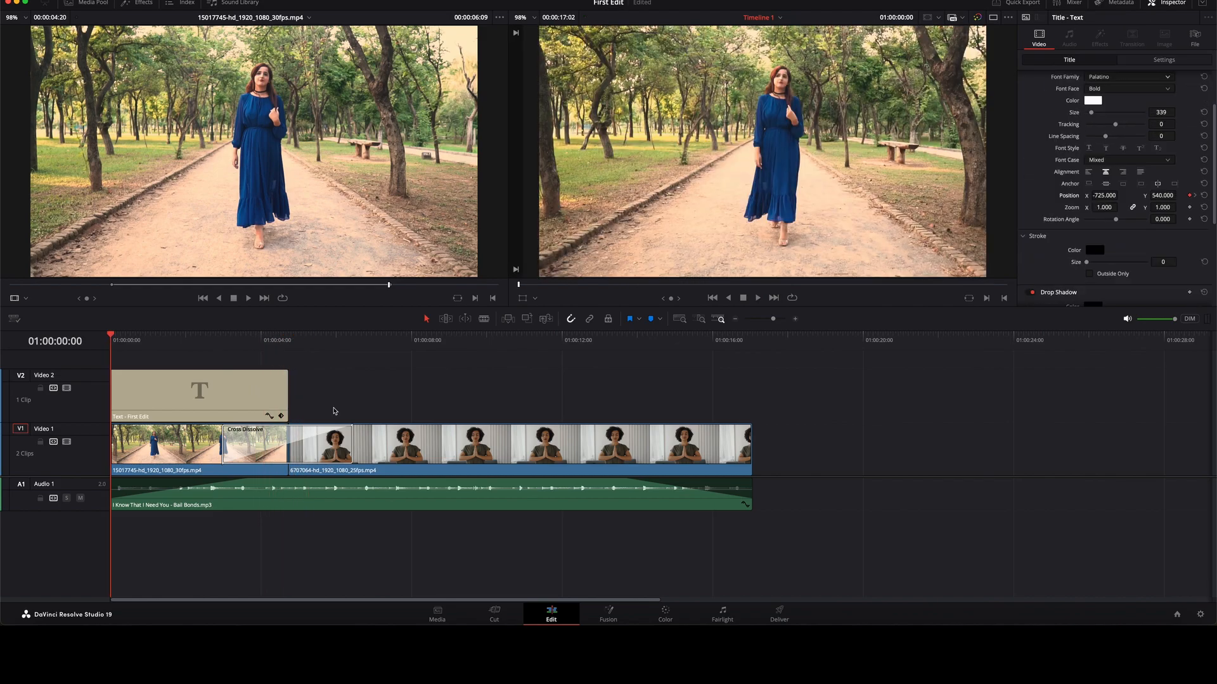
Apply the Gaussian Blur effect from Open FX to the second video clip, 6707064-hd_1920_1080_25fps.mp4.
click(140, 3)
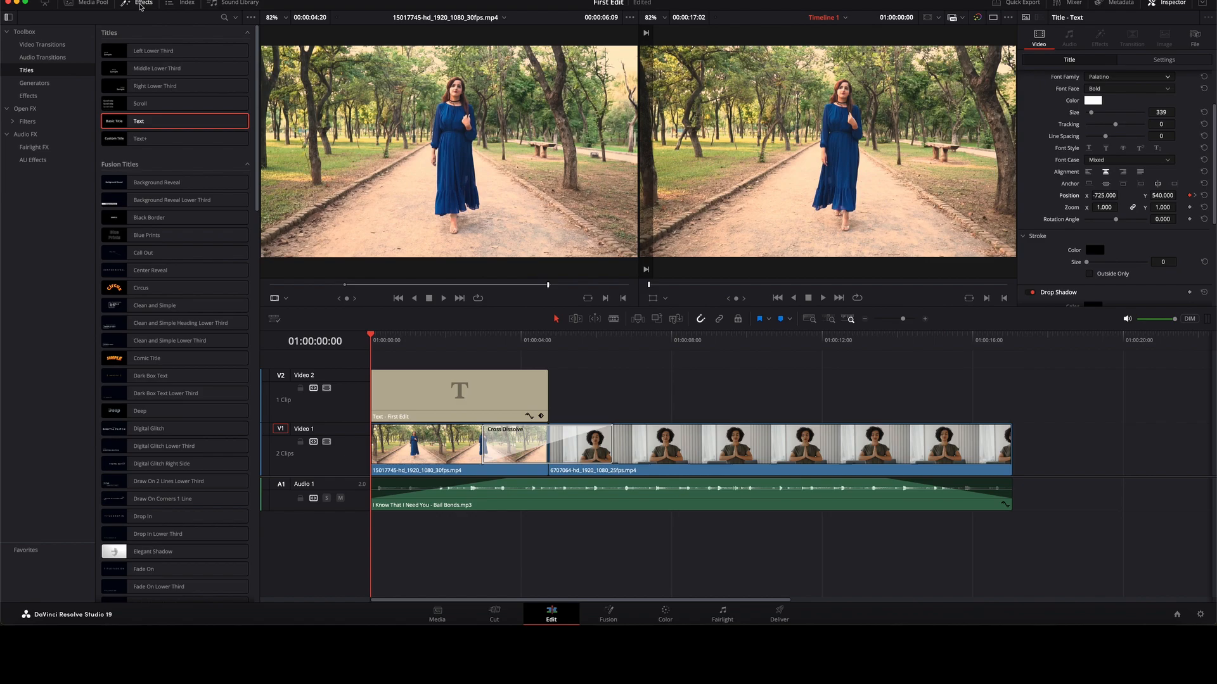
click(26, 111)
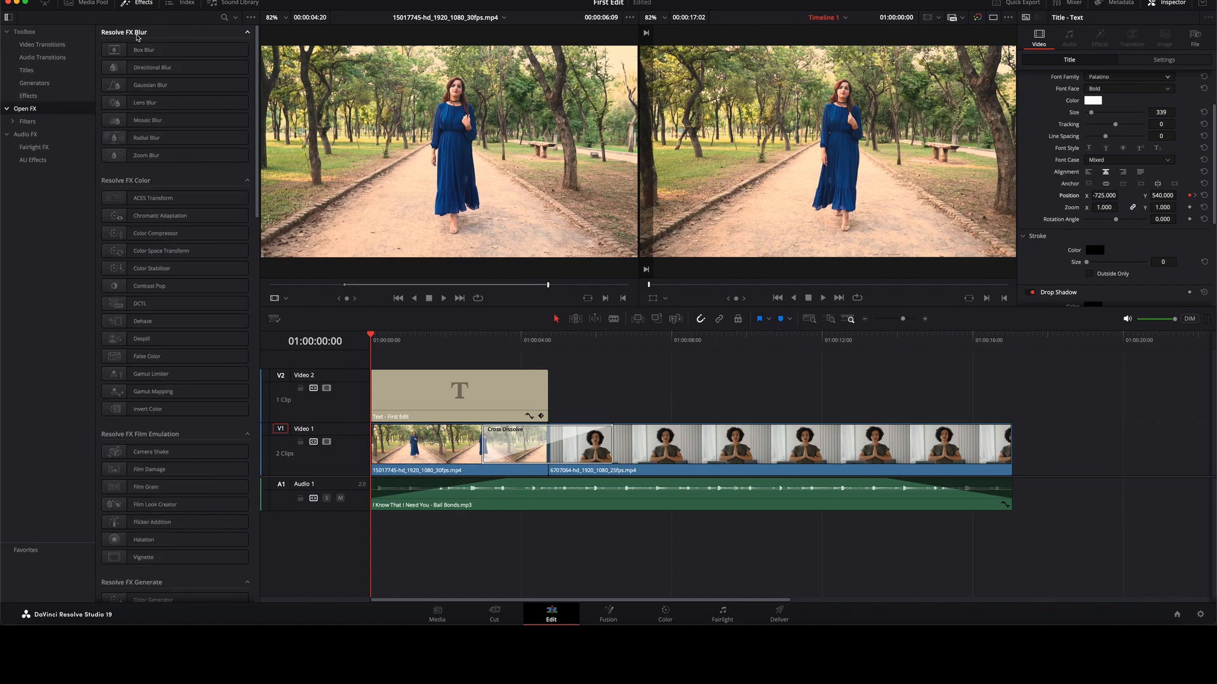
click(151, 87)
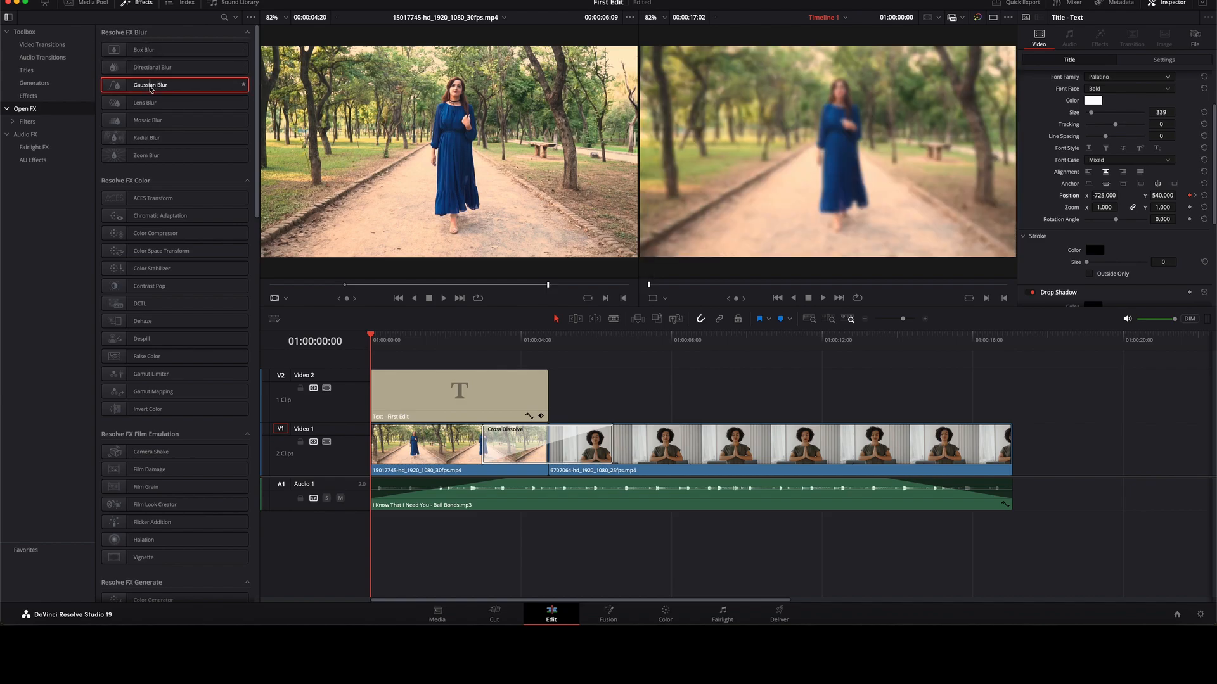
drag(151, 90, 729, 453)
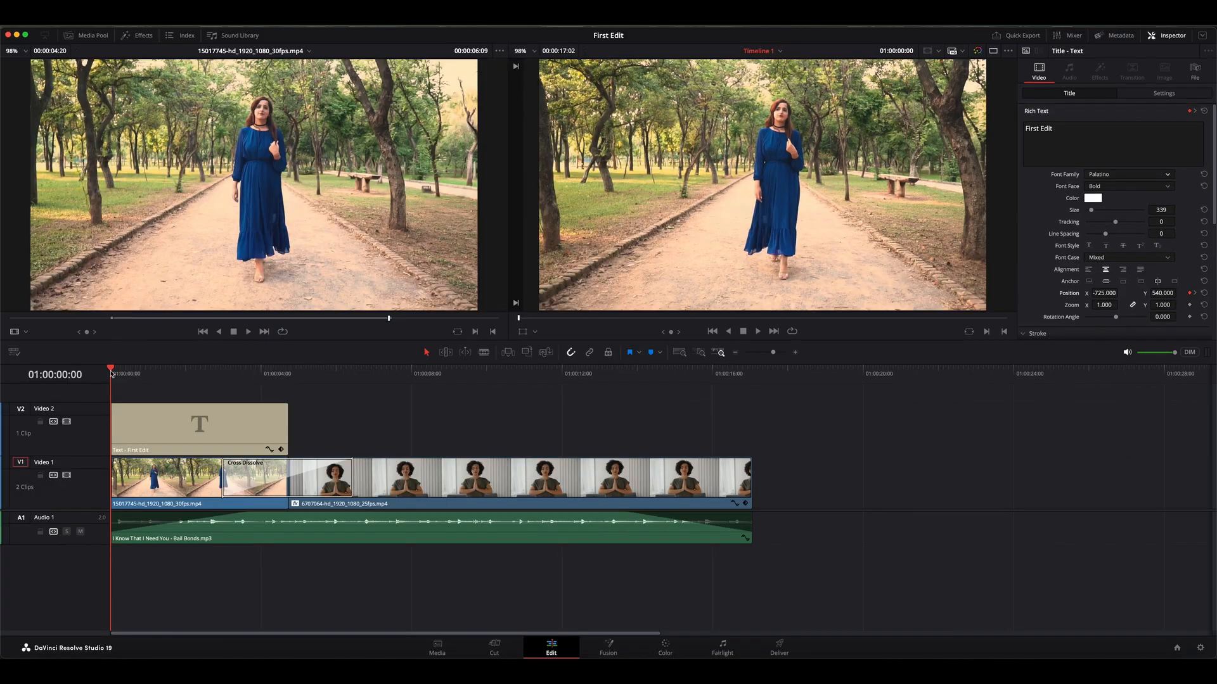
Set the Gaussian Blur's horizontal and vertical strength on the second video clip to about 0.256.
drag(111, 374, 383, 426)
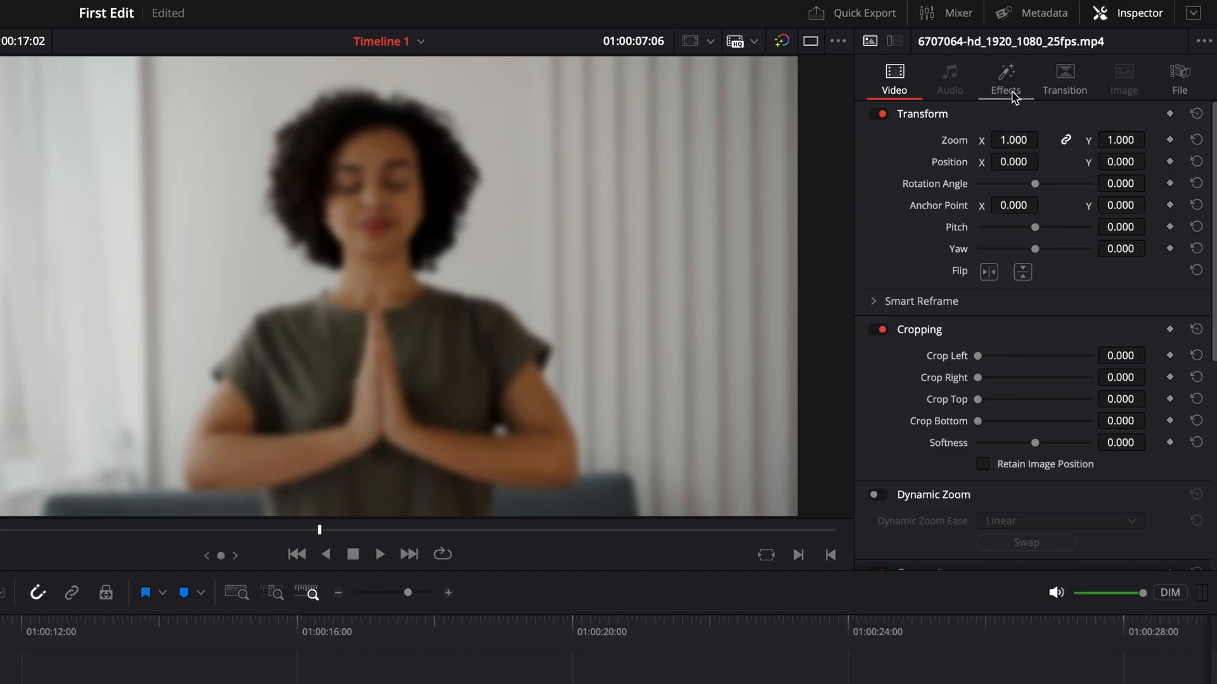
click(1101, 75)
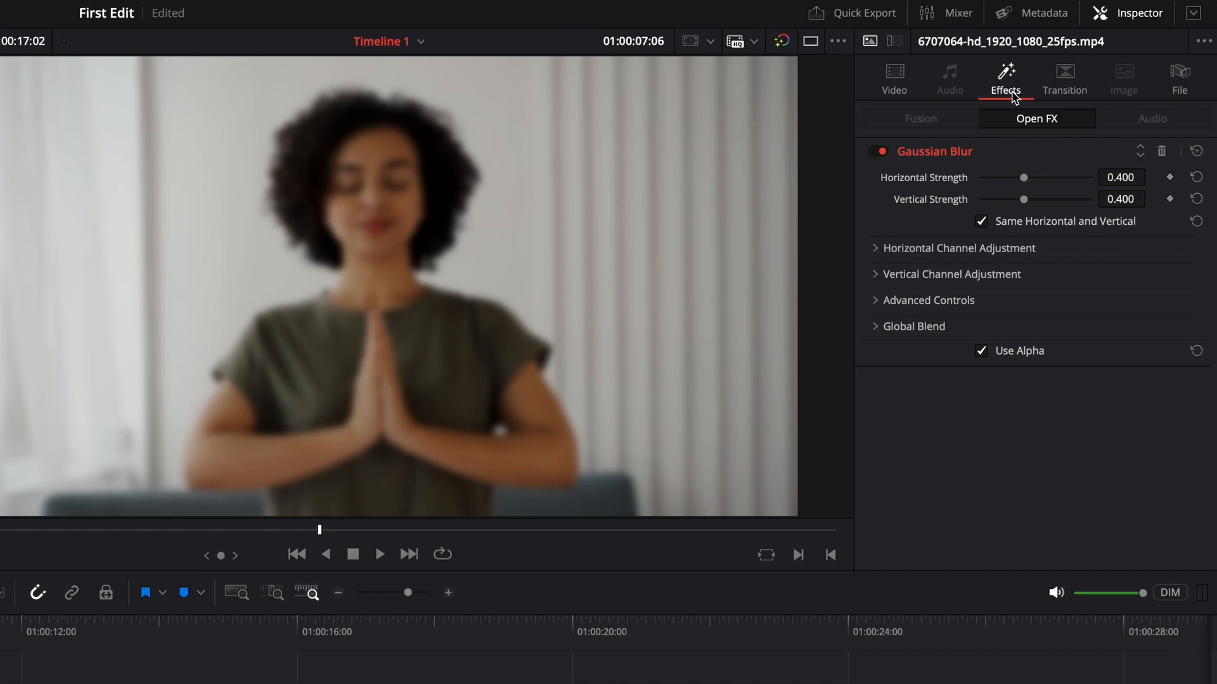
drag(1024, 179, 994, 187)
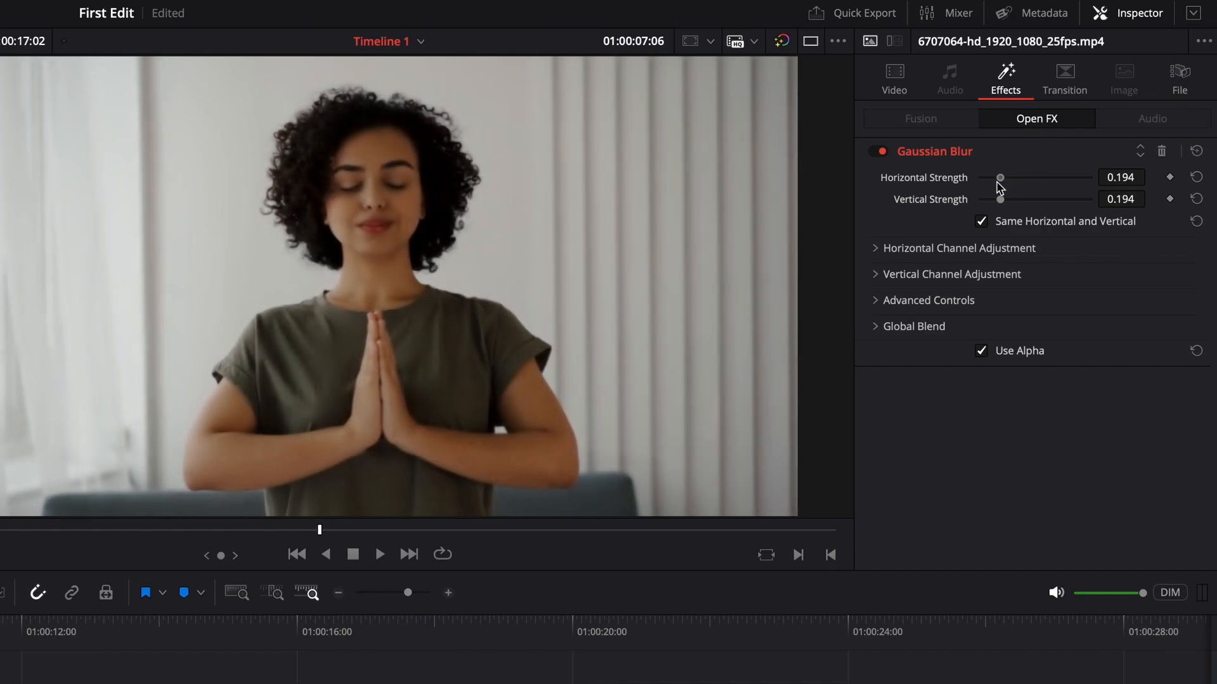
mouse_move(1092, 103)
mouse_down()
mouse_move(1176, 105)
mouse_move(1089, 107)
mouse_move(1099, 108)
mouse_up()
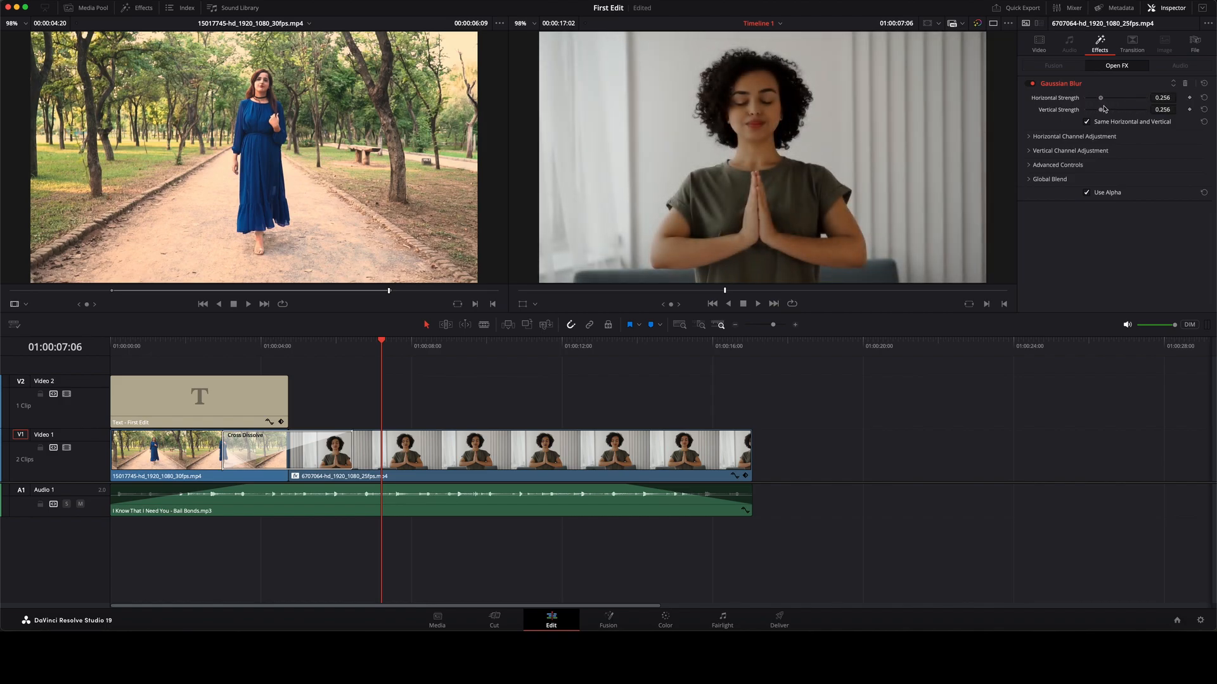
Move the playhead to 01:00:00:21, switch to the Deliver page and set the render file name to First Edit.
click(137, 346)
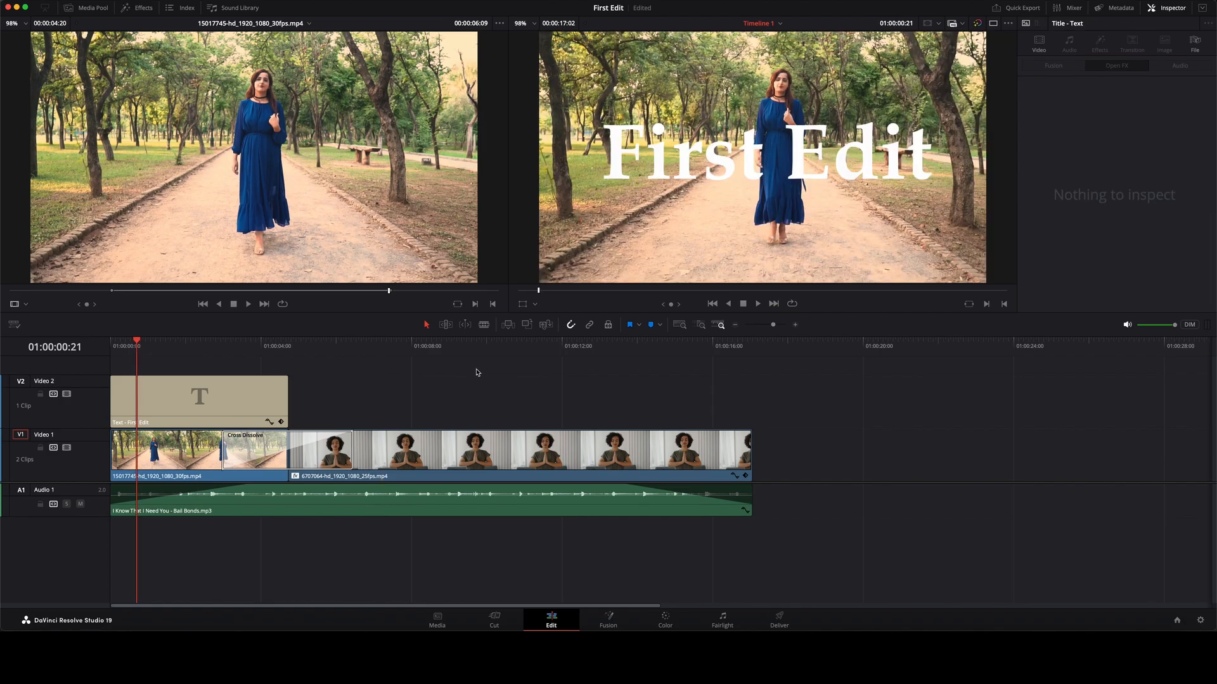
click(778, 625)
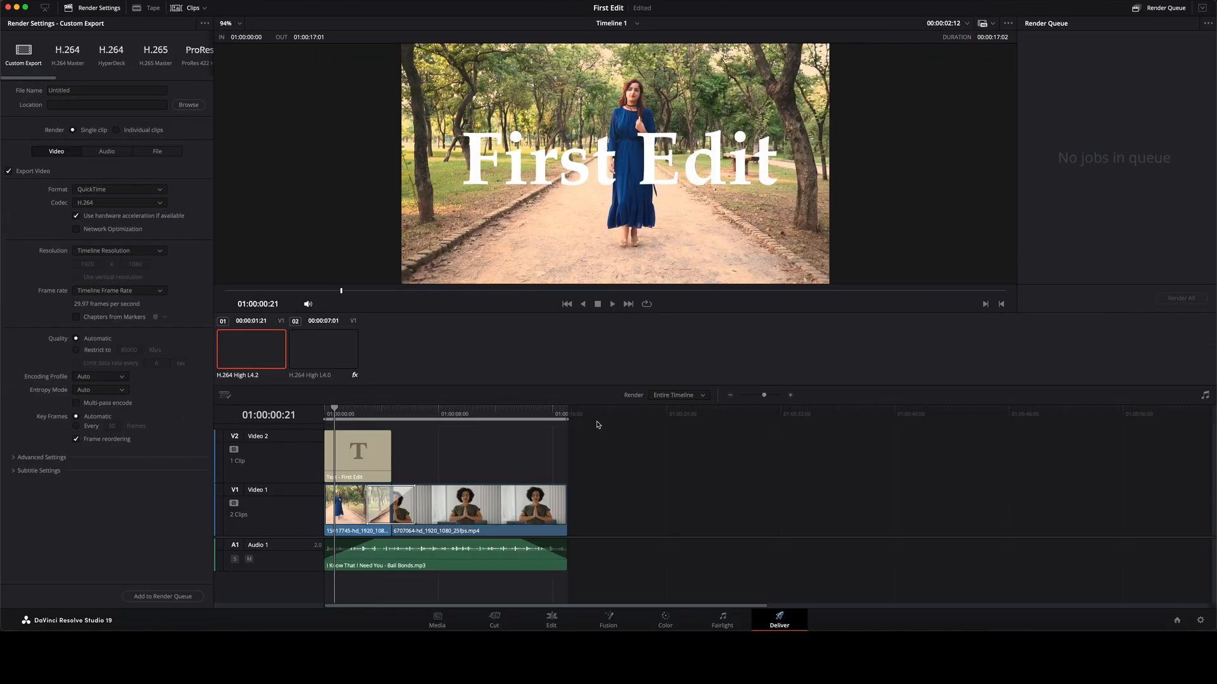
click(115, 92)
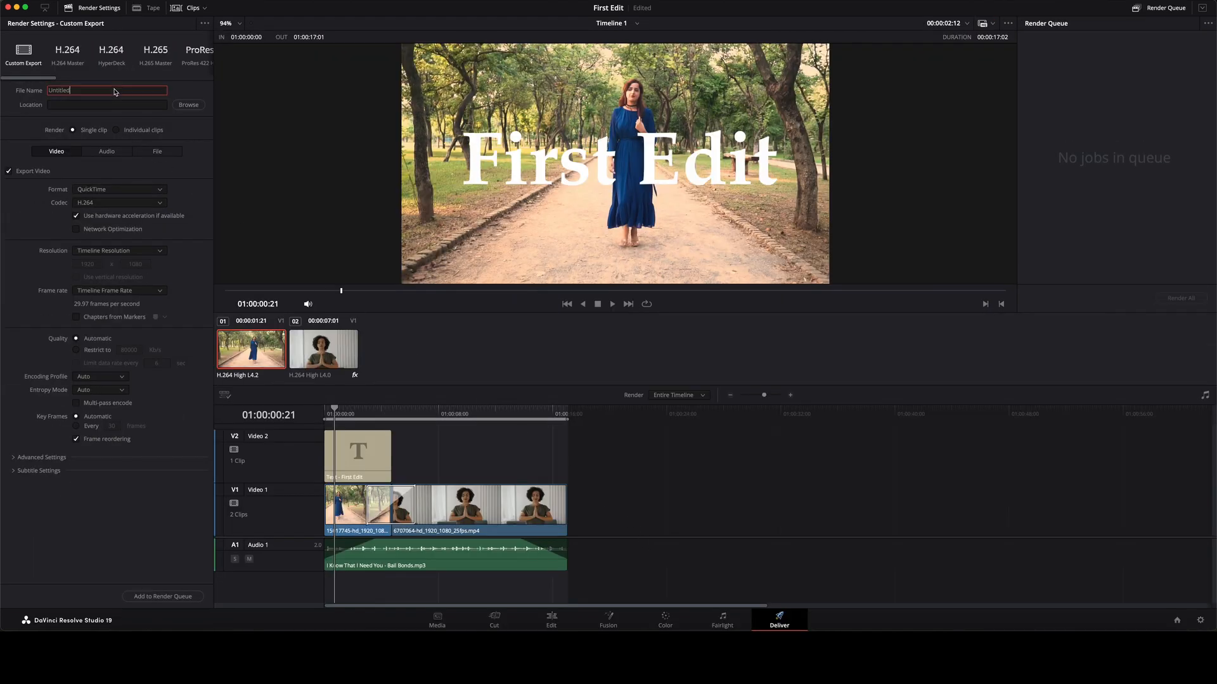
key(BackSpace)
key(BackSpace)
key(BackSpace)
key(BackSpace)
key(BackSpace)
key(BackSpace)
key(BackSpace)
key(BackSpace)
text(First Edit)
key(Return)
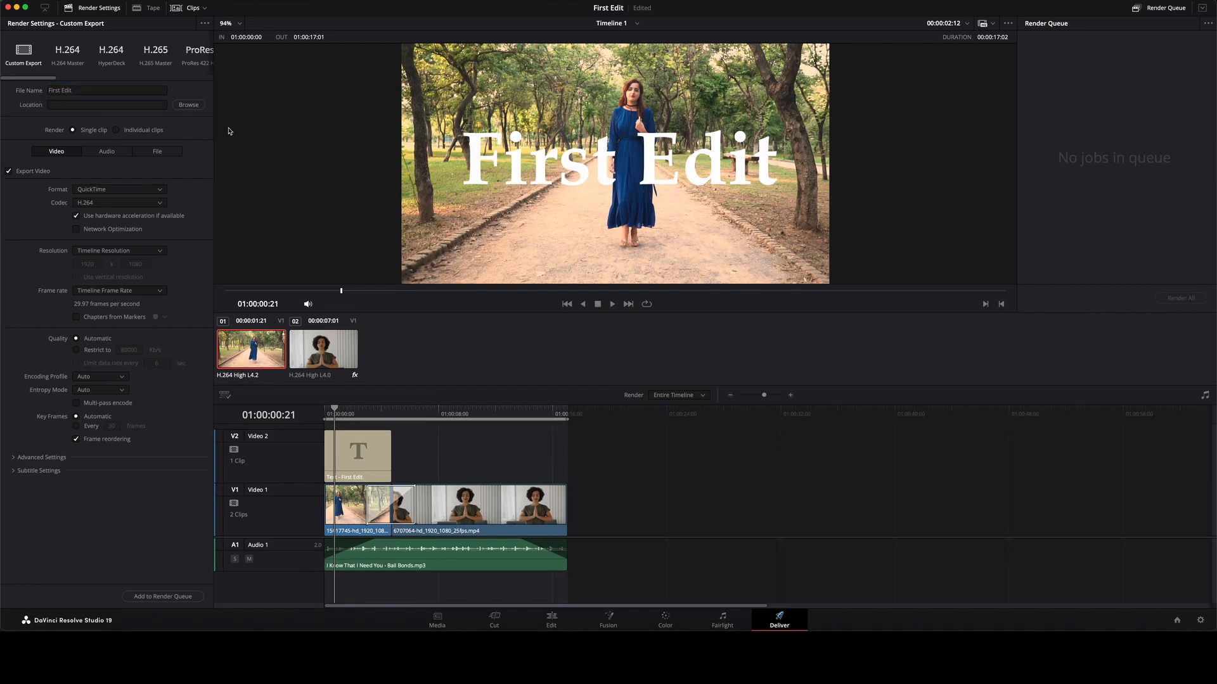
Set the render location to the Desktop folder and the export format to MP4.
click(188, 105)
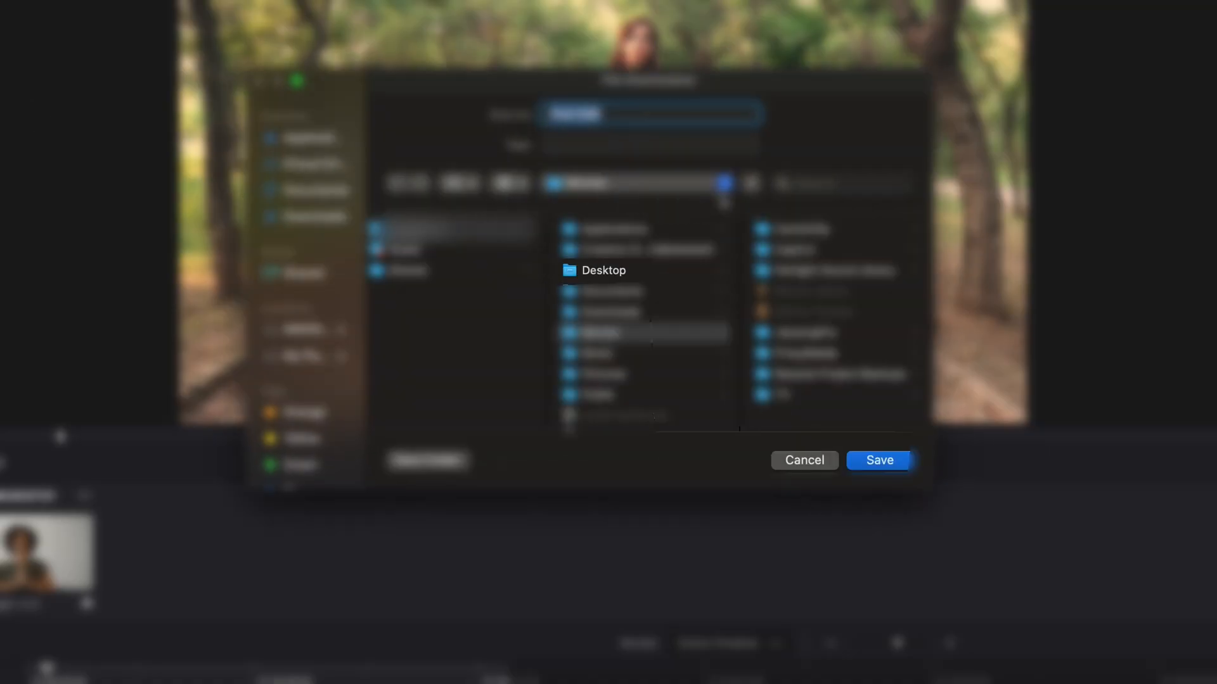
click(601, 277)
click(896, 465)
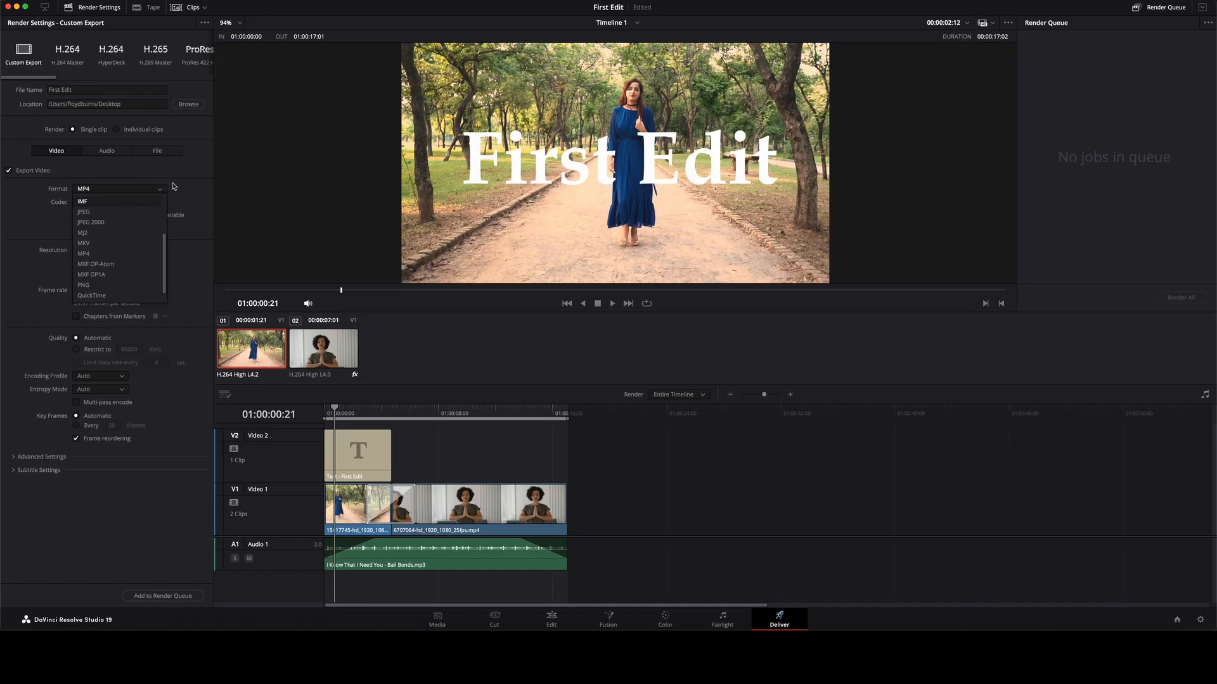
click(95, 264)
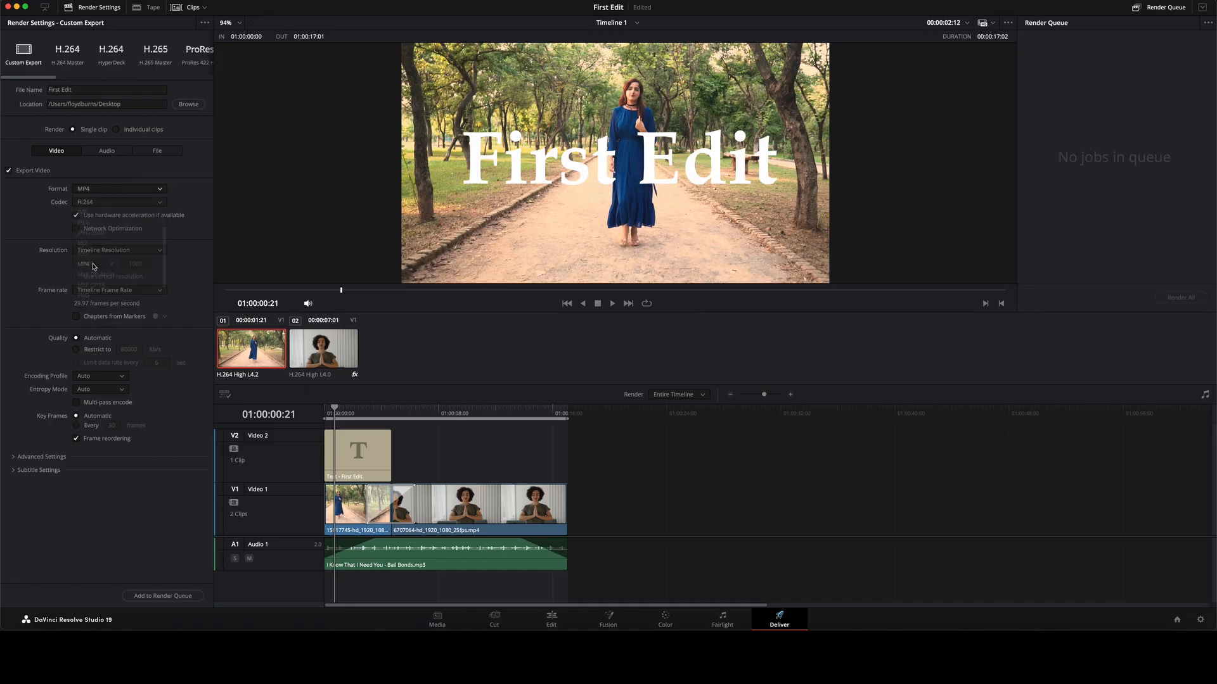
Add the First Edit timeline to the render queue and render all queued jobs.
click(173, 597)
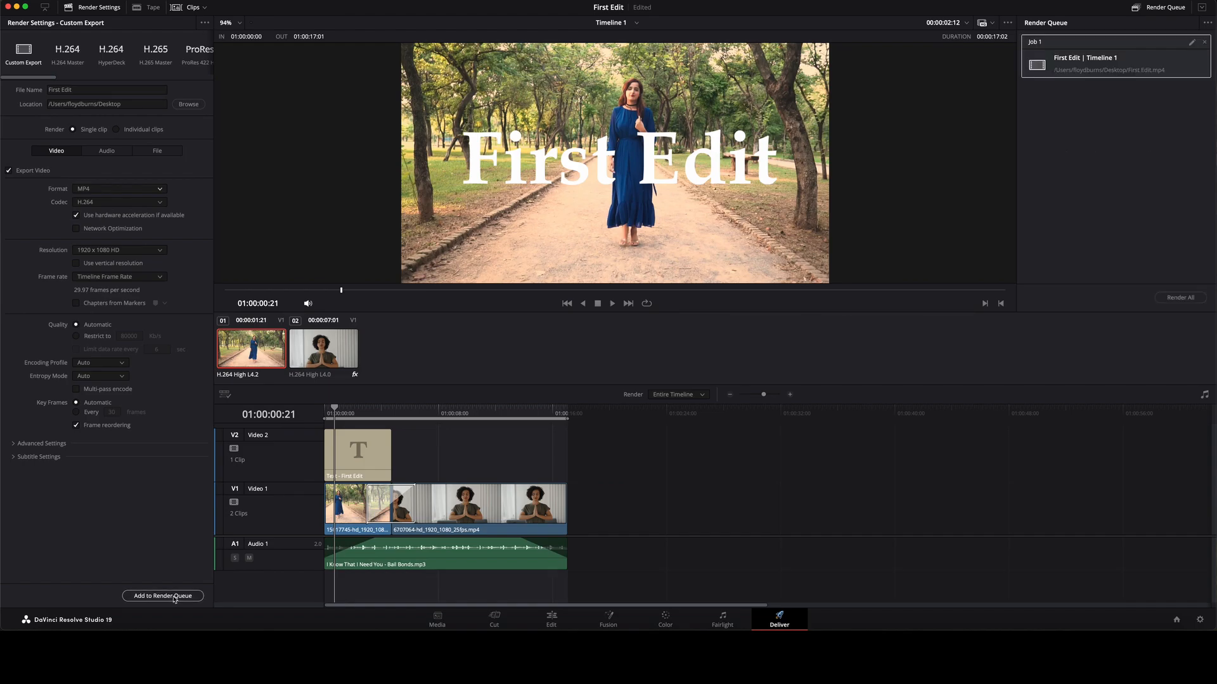
click(1185, 298)
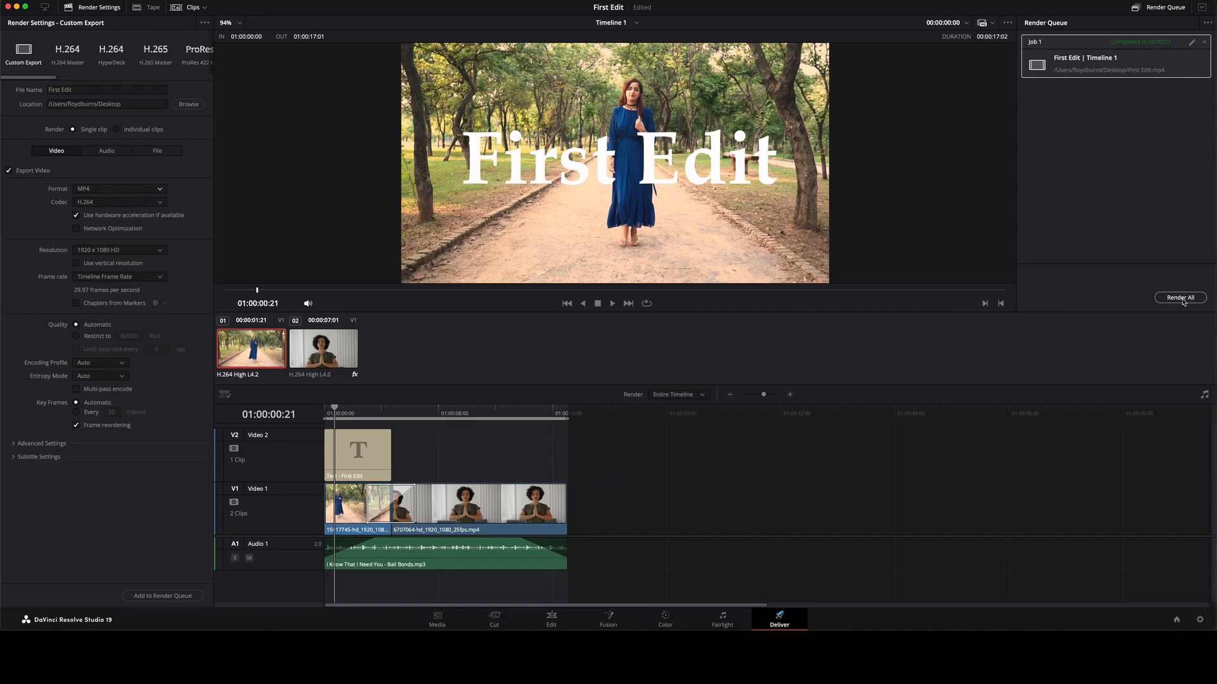